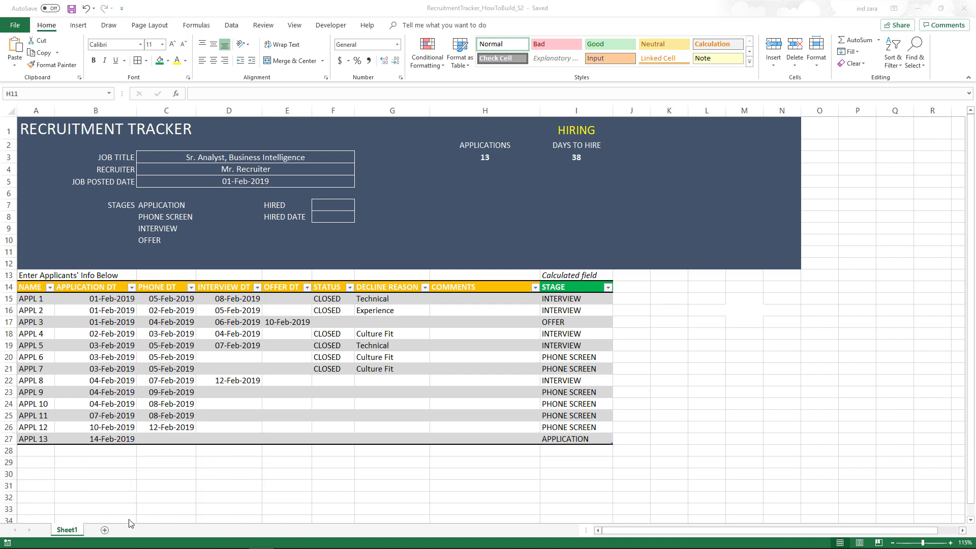
Add a new worksheet and name it HELP
left_click(105, 530)
double_click(100, 530)
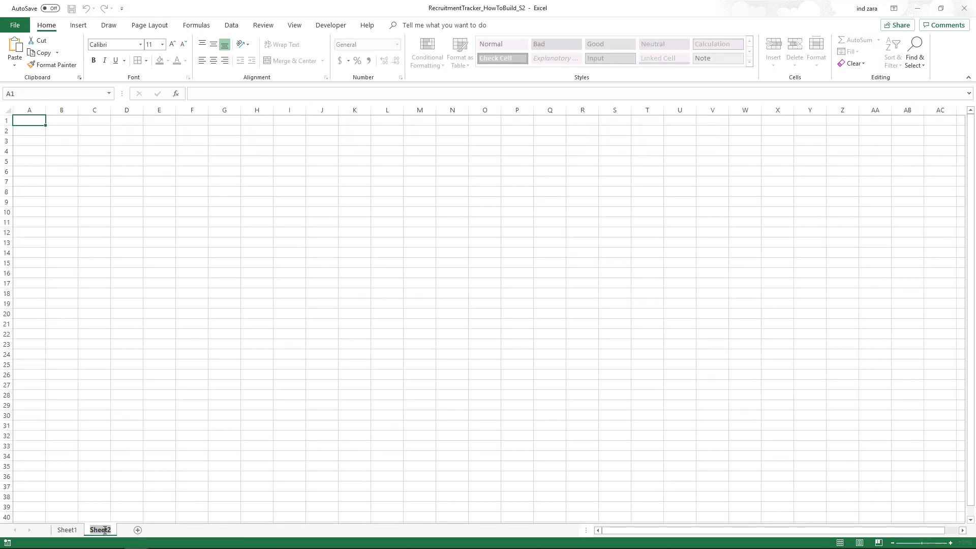
type("HELP")
key("Return")
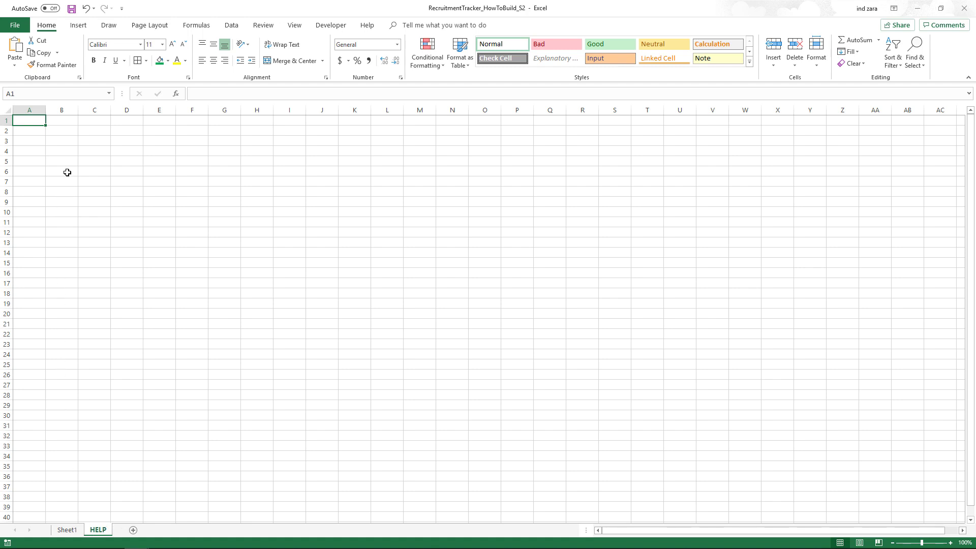
Enter STAGES in B3, paste Sheet1's APPLICATION–OFFER stage names as values from B4, and autofit column B
left_click(54, 142)
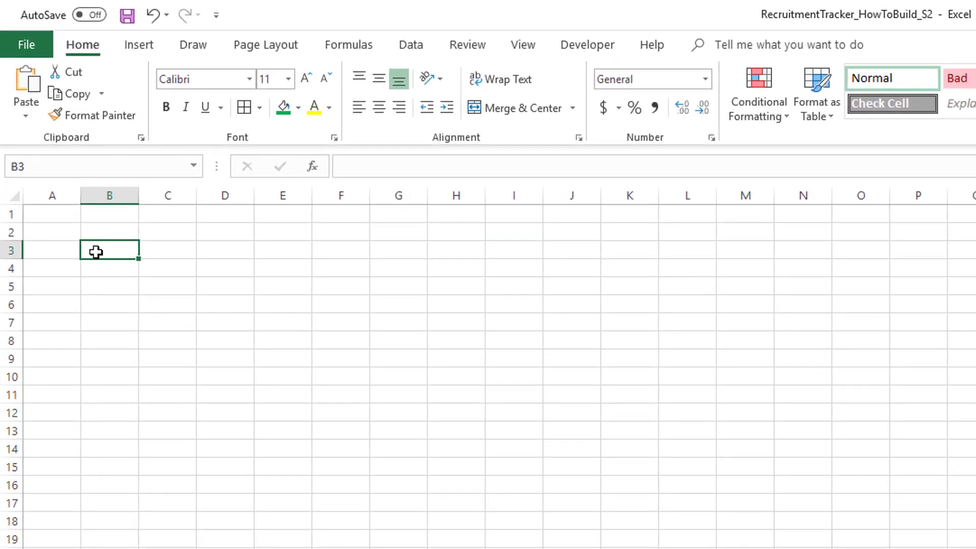
type("STAGES")
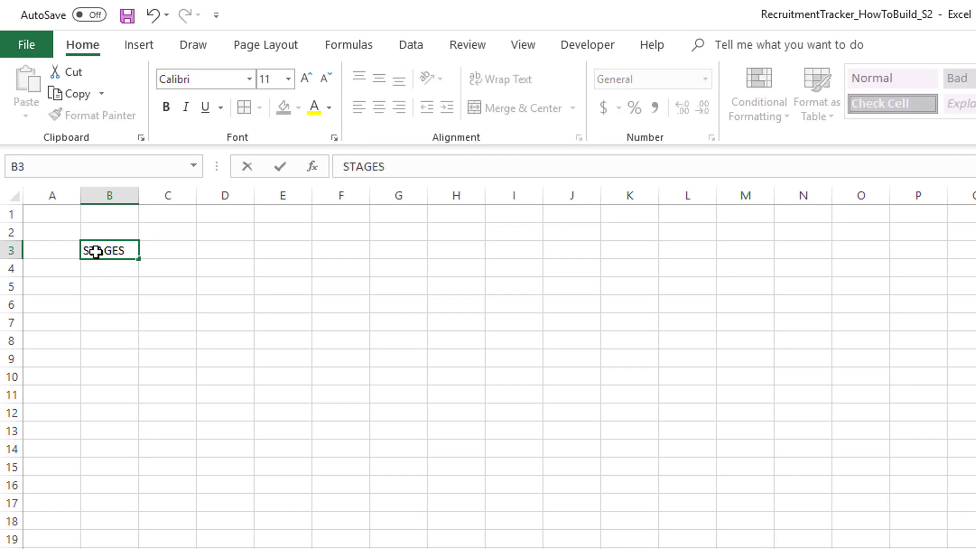
key("Return")
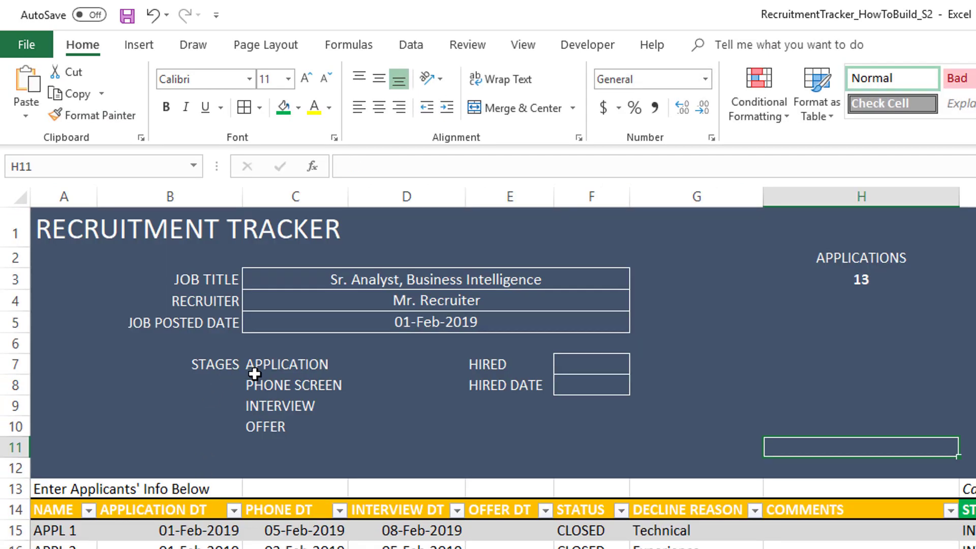
left_click_drag(254, 374, 265, 423)
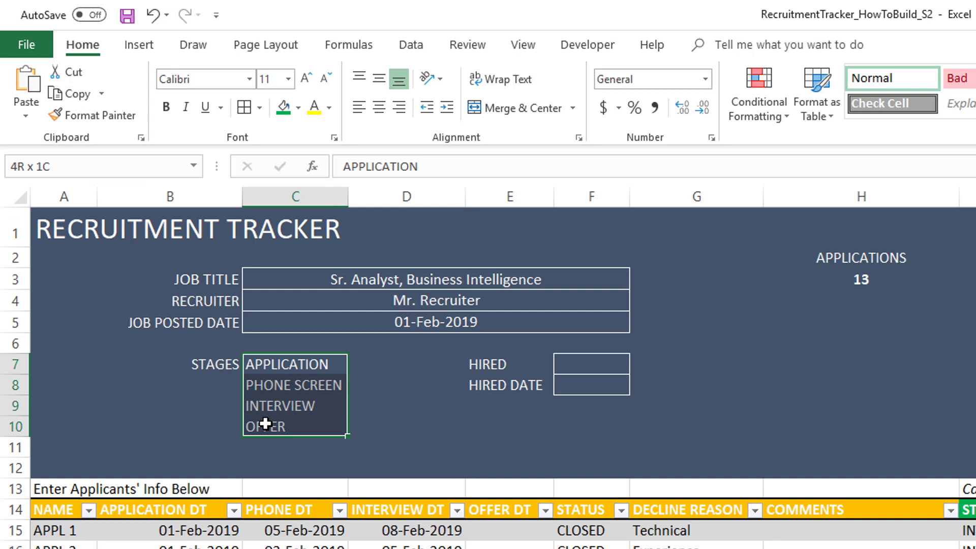
key("ctrl+c")
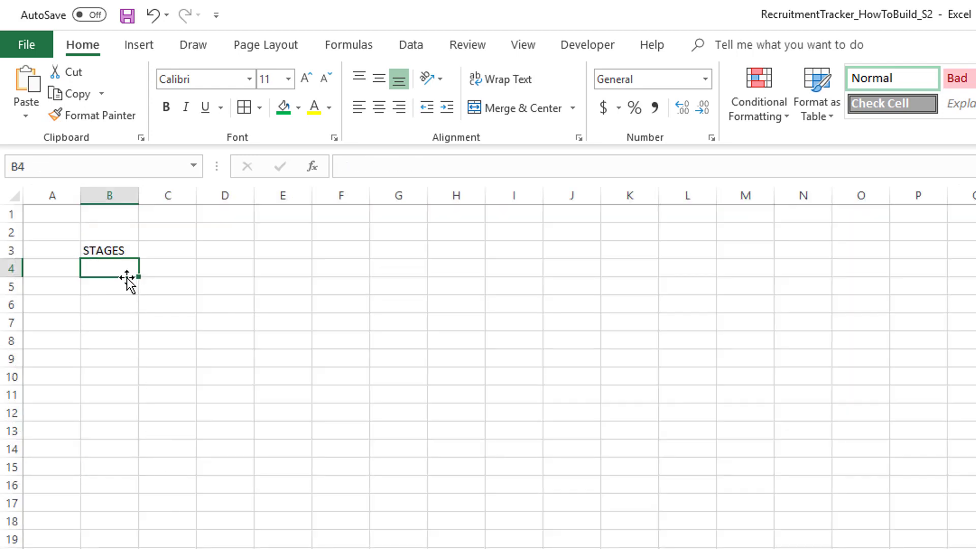
right_click(127, 267)
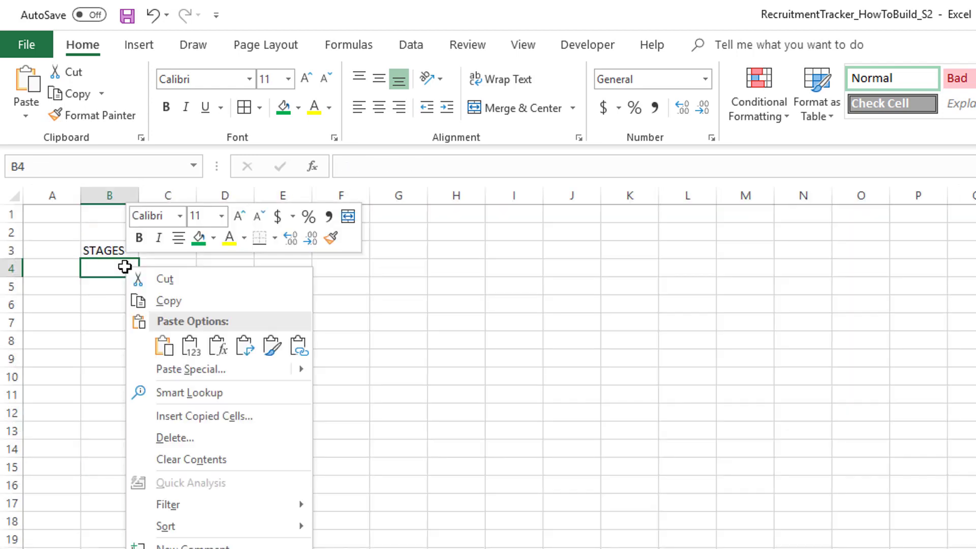
left_click(199, 347)
double_click(138, 195)
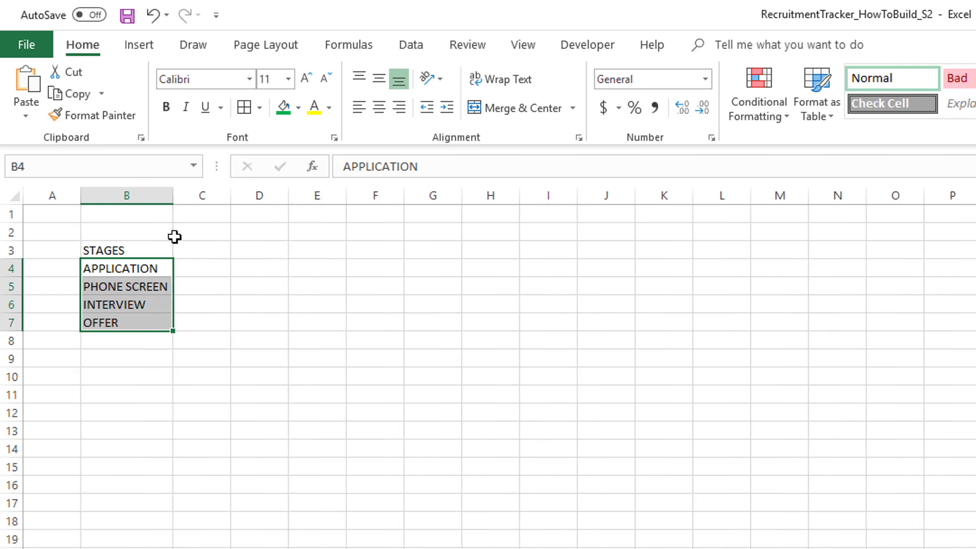
Check the B4:B7 stage list, then enter 'Active Count' in C3 and widen column C to fit
left_click(161, 255)
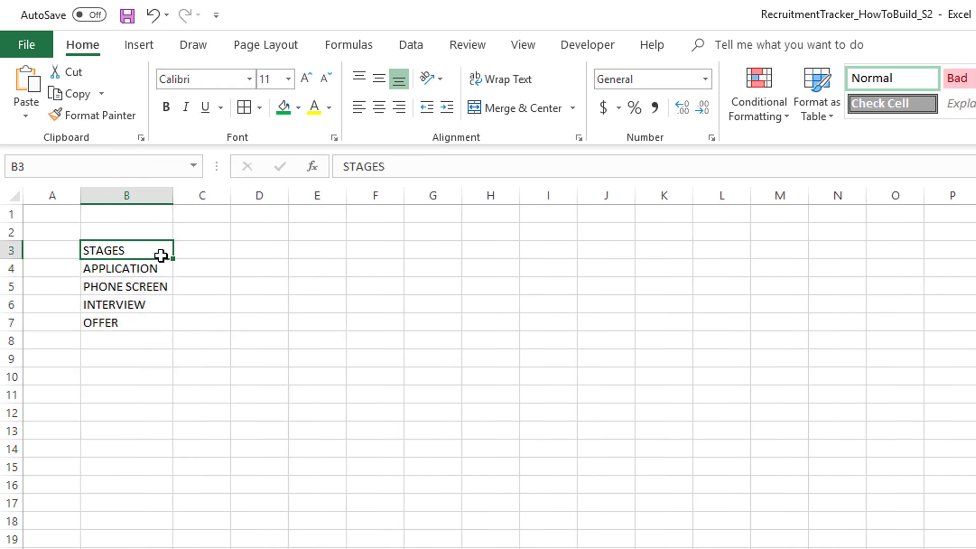
left_click_drag(140, 272, 140, 313)
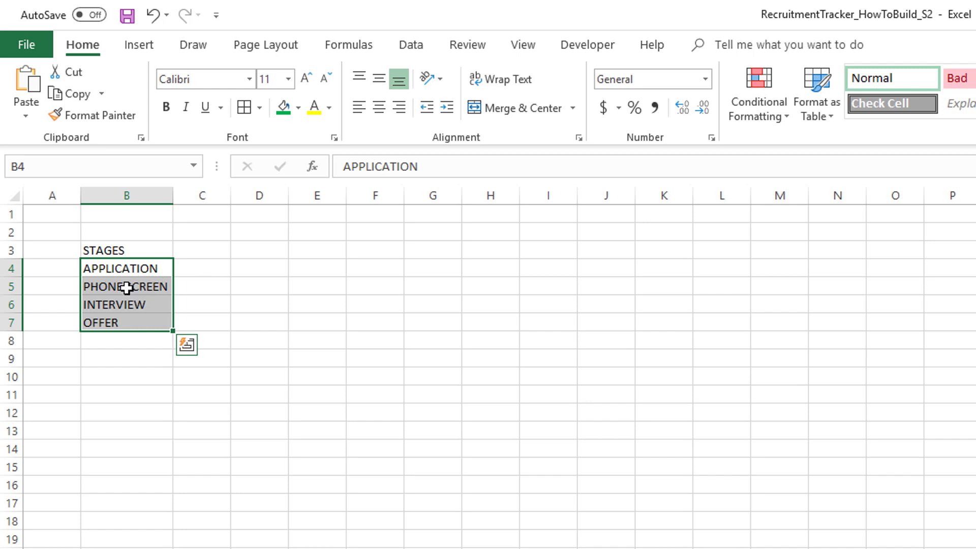
left_click(206, 253)
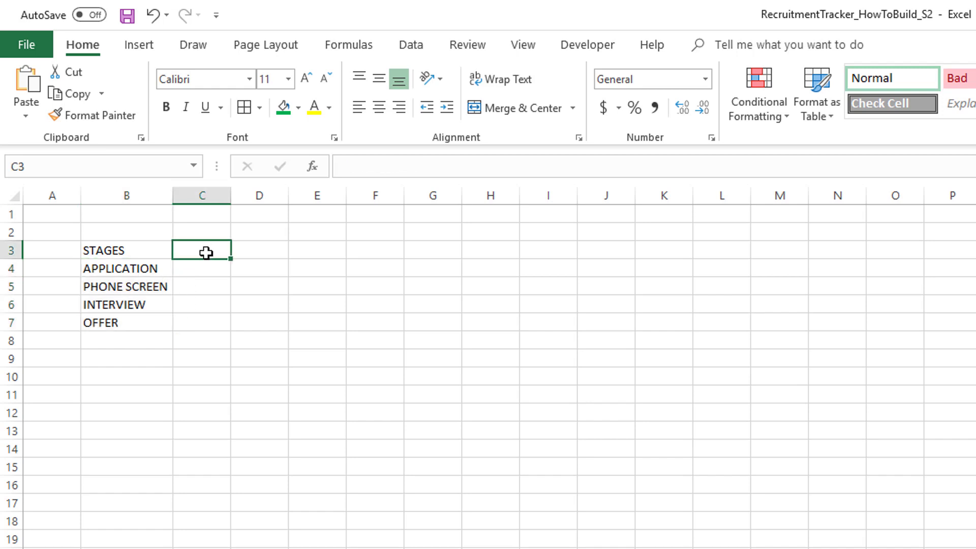
type("Ac")
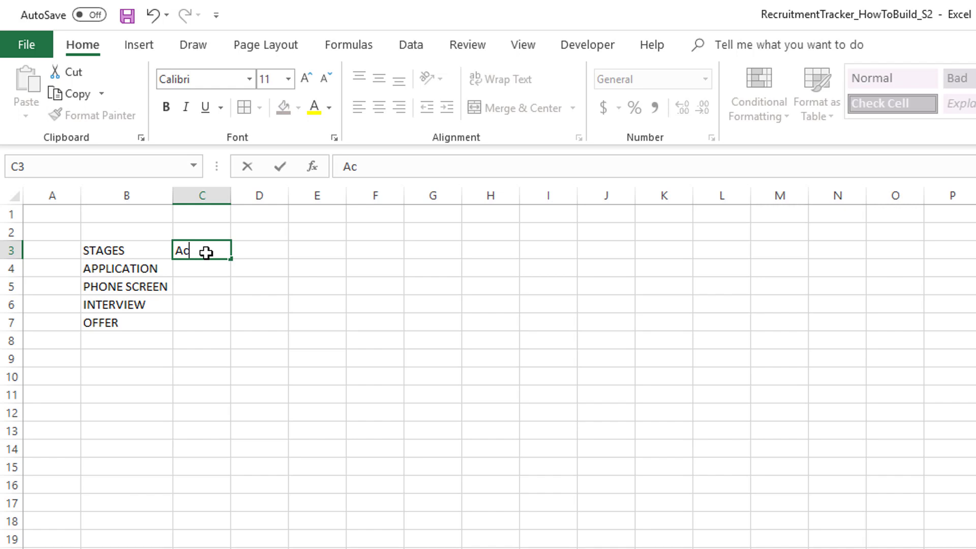
type("tive Count")
key("Return")
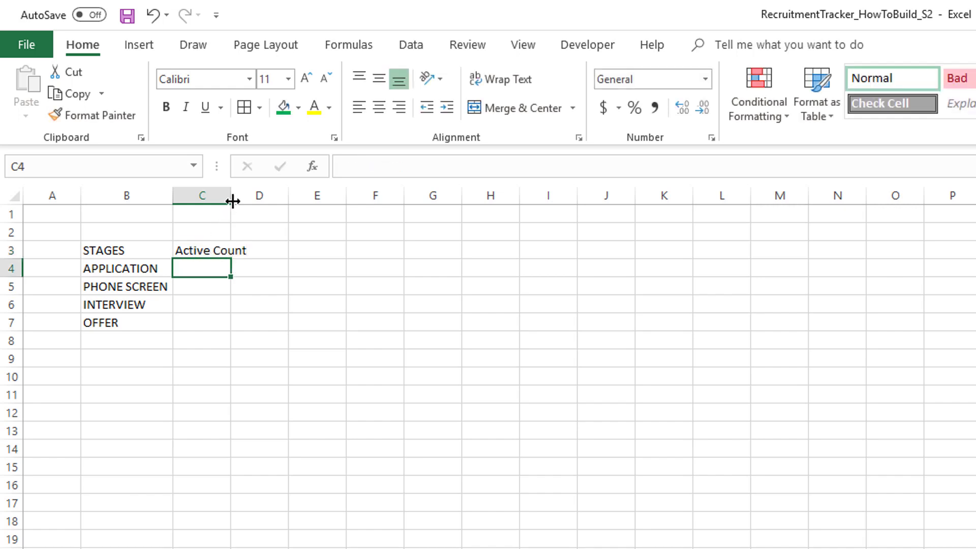
left_click_drag(231, 200, 263, 200)
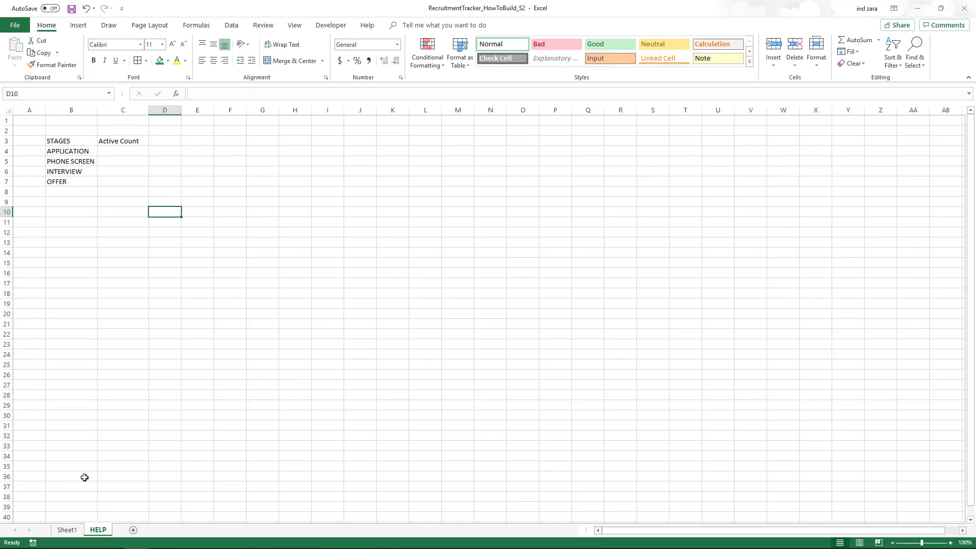
Rename the Sheet1 applicants table from Table1 to T_APPS, then switch back to HELP
left_click(67, 530)
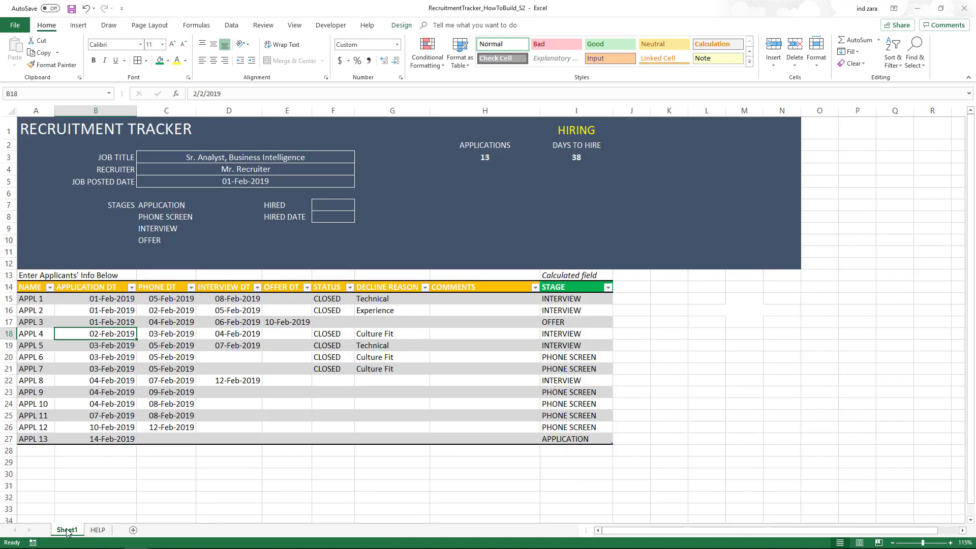
left_click(75, 389)
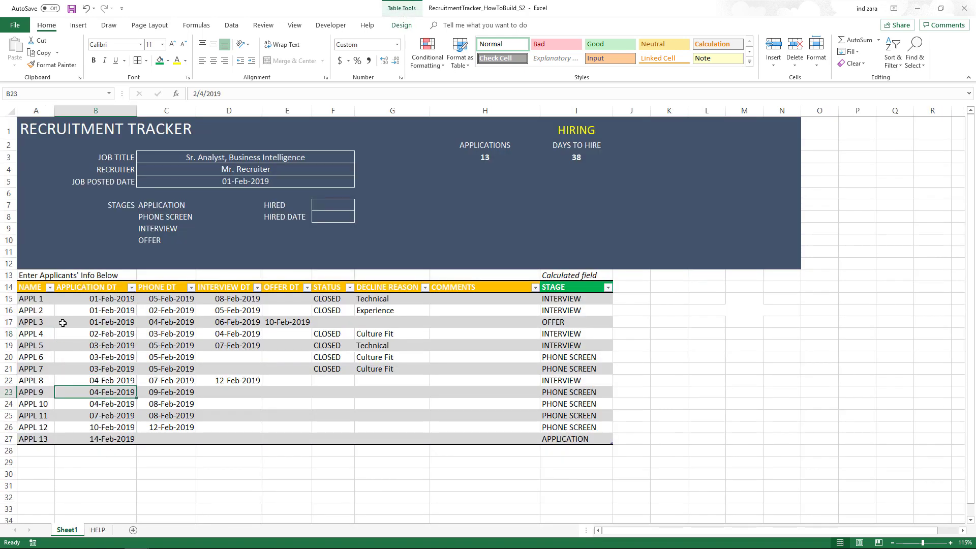
left_click(401, 25)
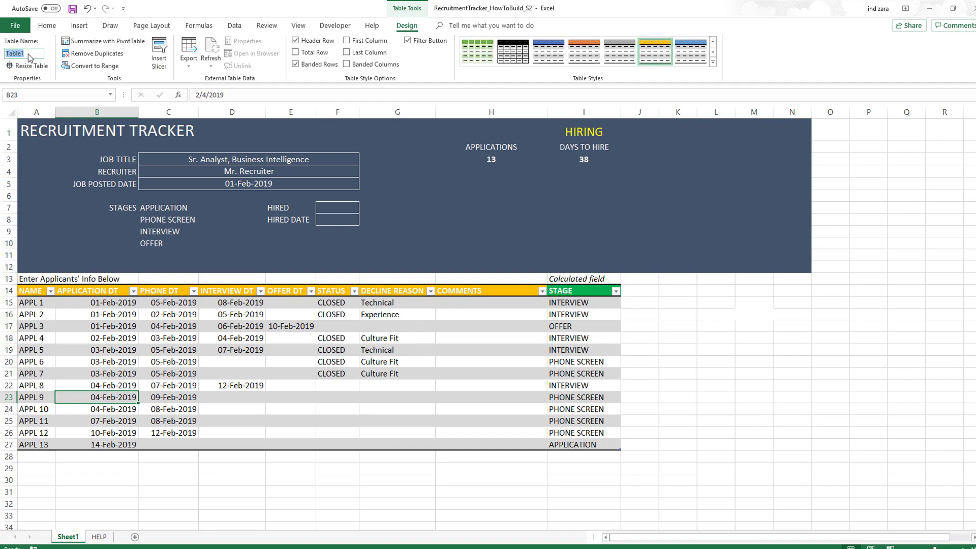
left_click(26, 53)
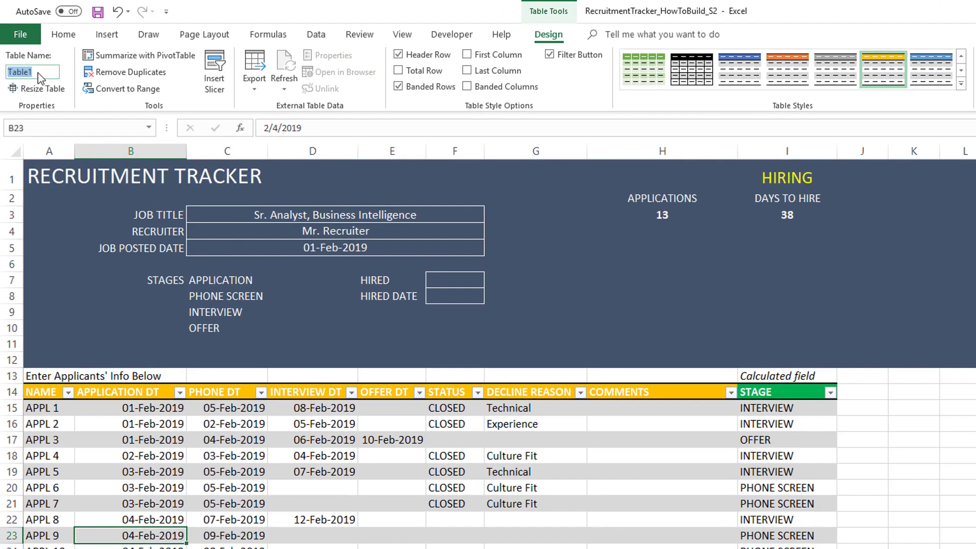
type("T_APPS")
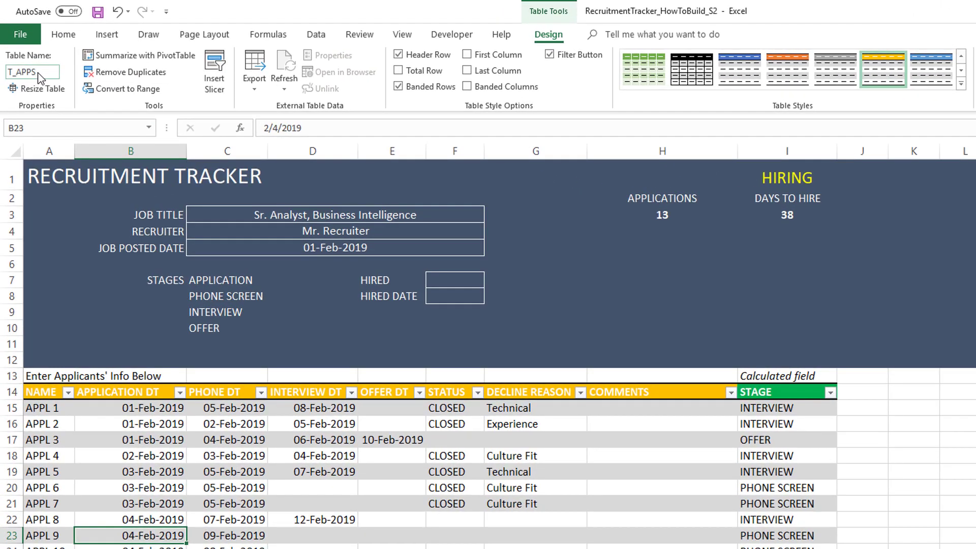
key("Return")
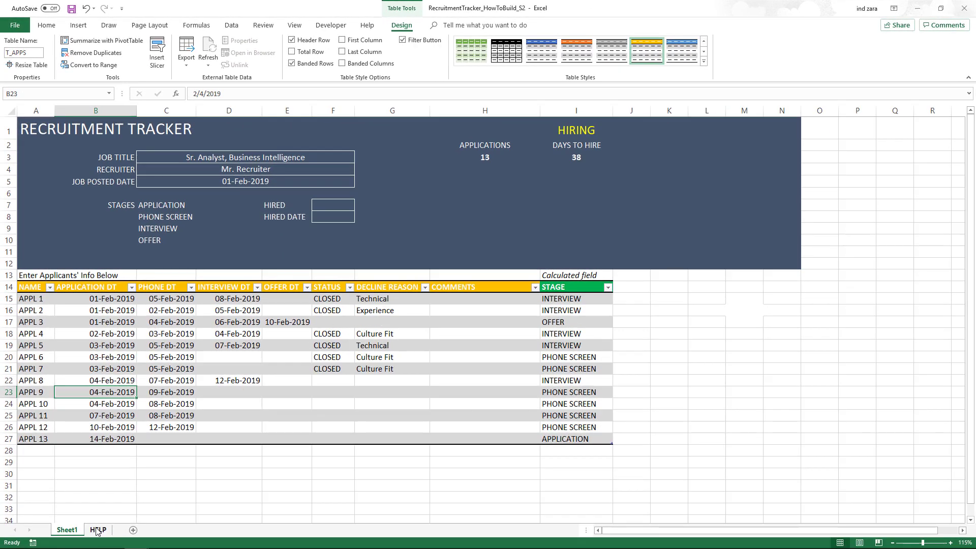
left_click(100, 545)
Start a COUNTIFS in C4 with the T_APPS STATUS column matching blank as the first criteria
left_click(136, 156)
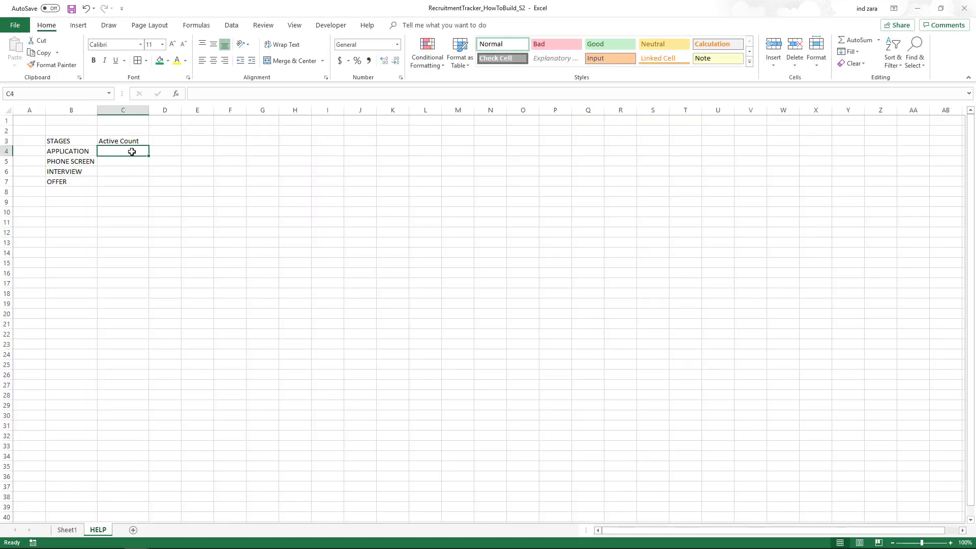
type("=")
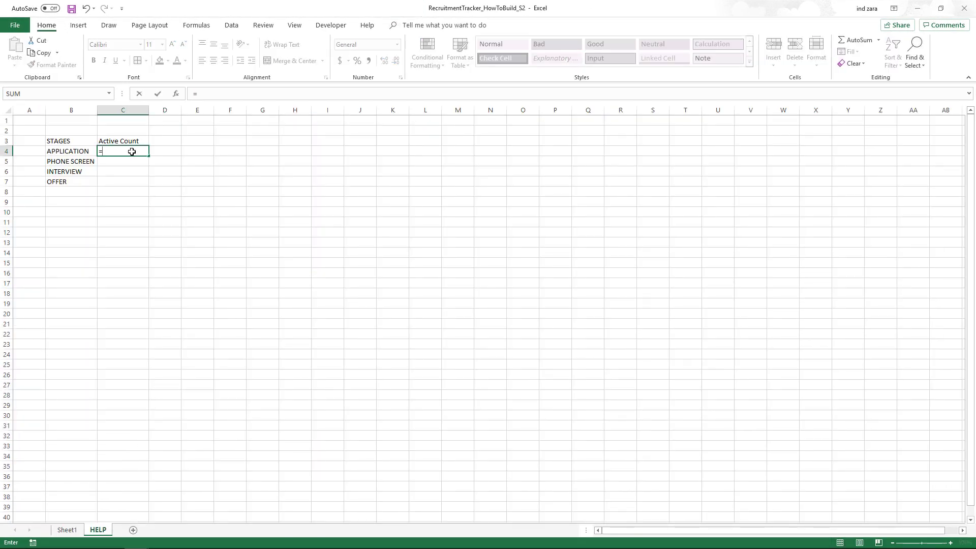
type("COUNTIFS(")
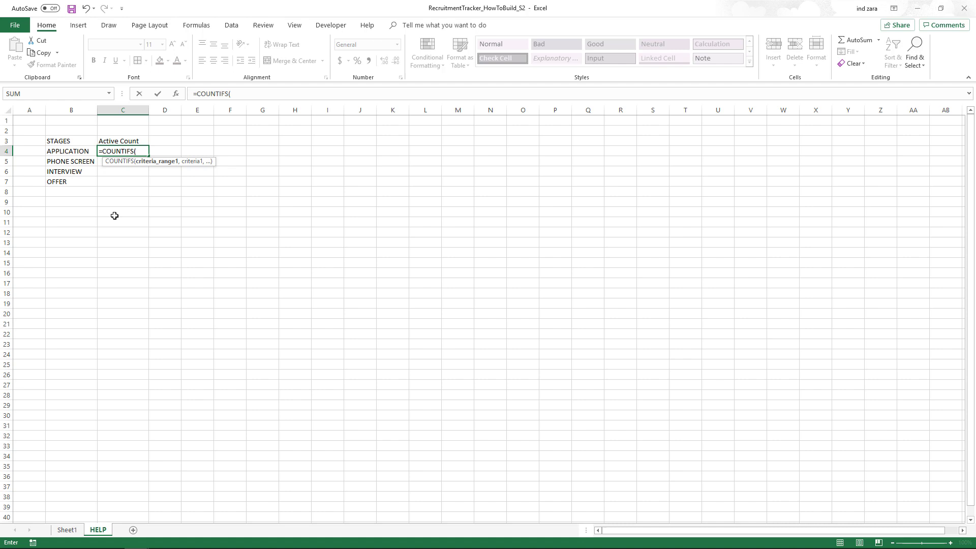
left_click(76, 530)
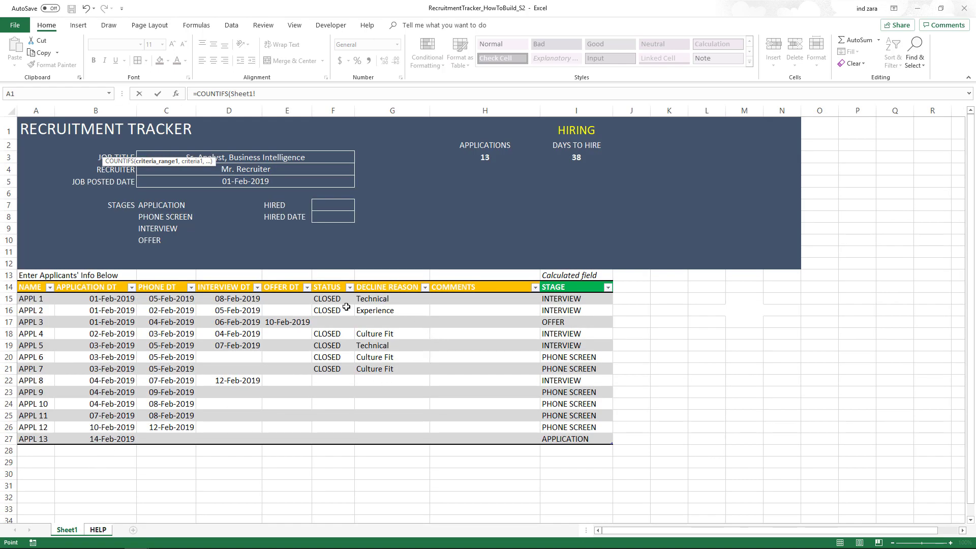
left_click_drag(341, 299, 334, 437)
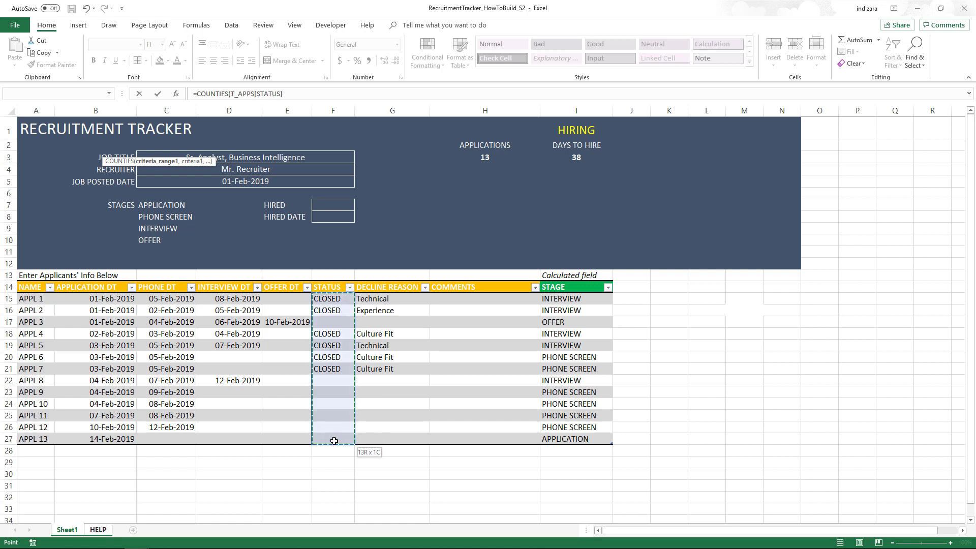
type(",")
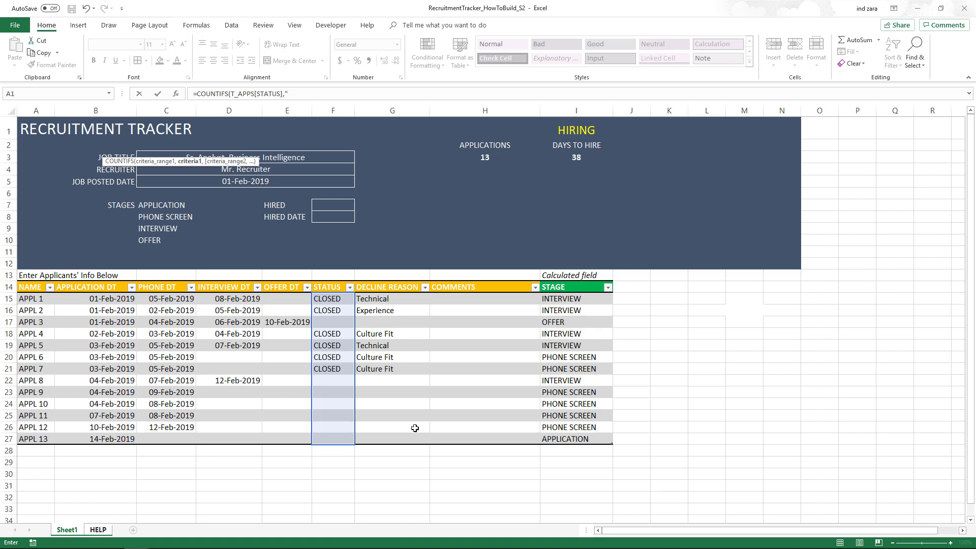
type("\"\",")
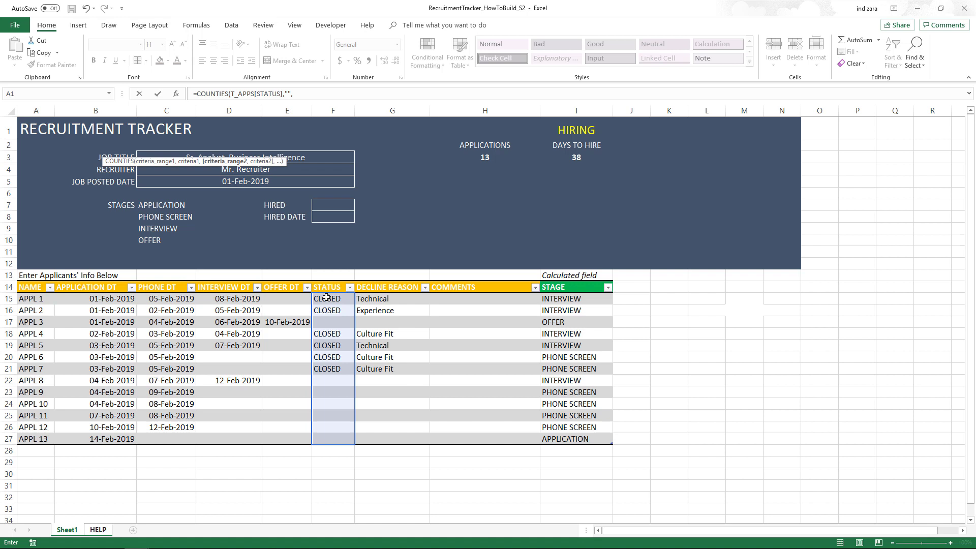
Add the T_APPS STAGE column as the formula's second criteria range
left_click(285, 95)
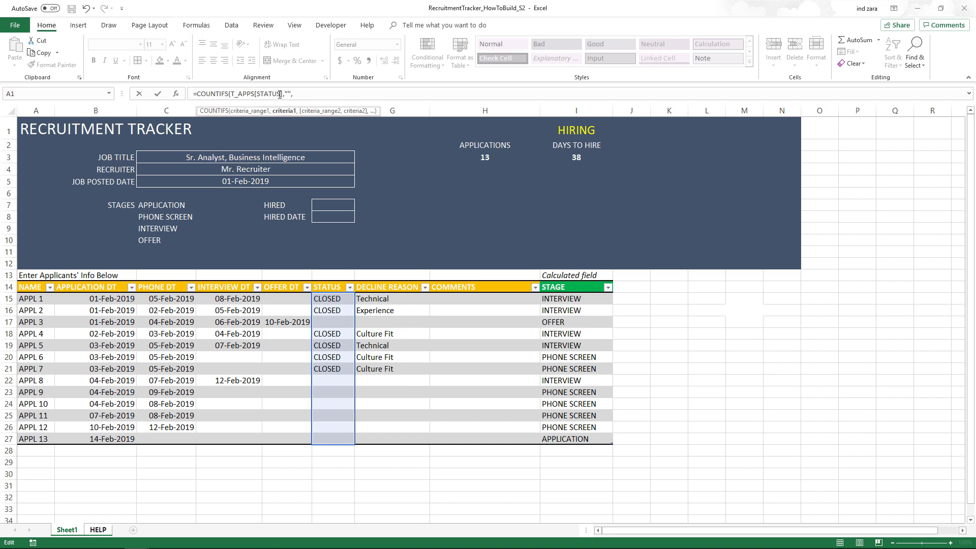
left_click(296, 94)
left_click_drag(581, 300, 575, 431)
type(",")
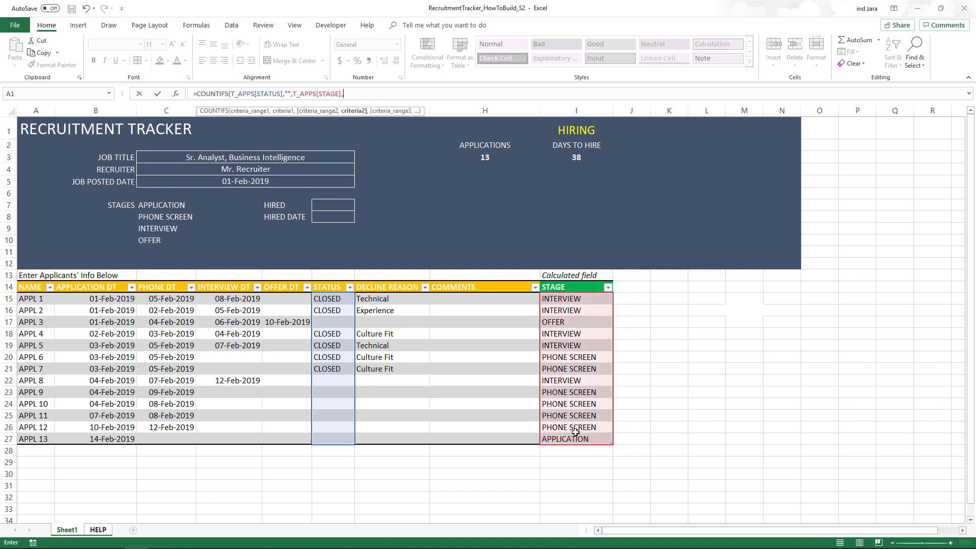
Use B4 as the stage criteria and commit =COUNTIFS(T_APPS[STATUS],"",T_APPS[STAGE],B4)
left_click(105, 530)
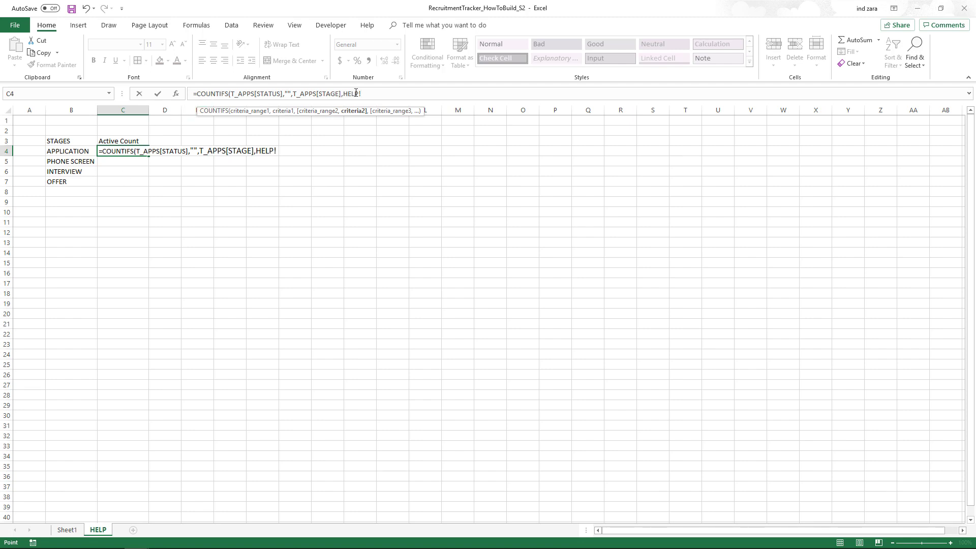
left_click(87, 149)
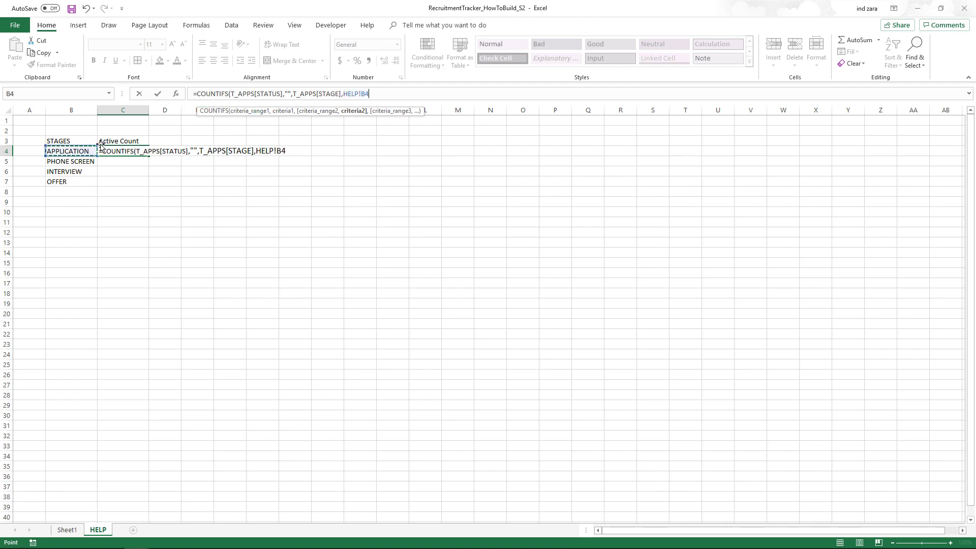
double_click(346, 95)
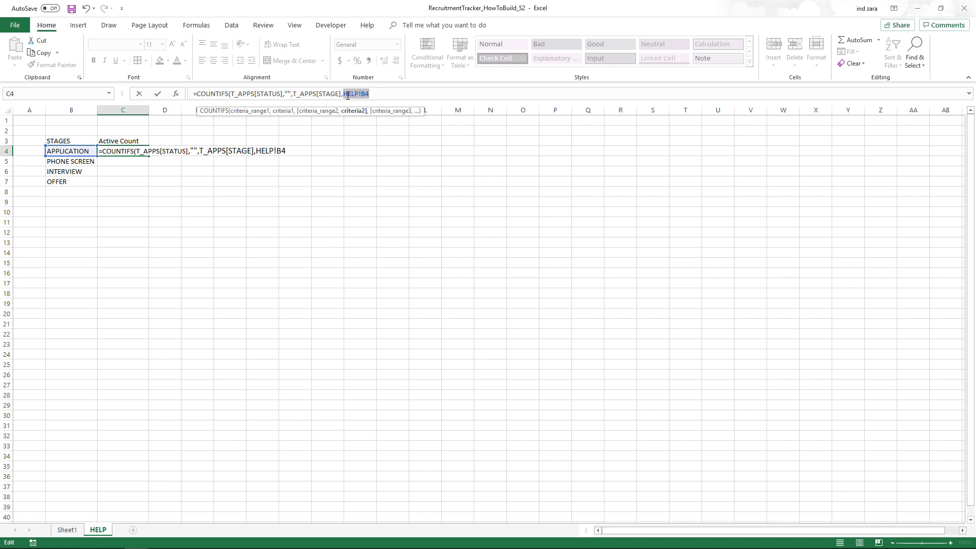
type("B4")
left_click(70, 151)
type(")")
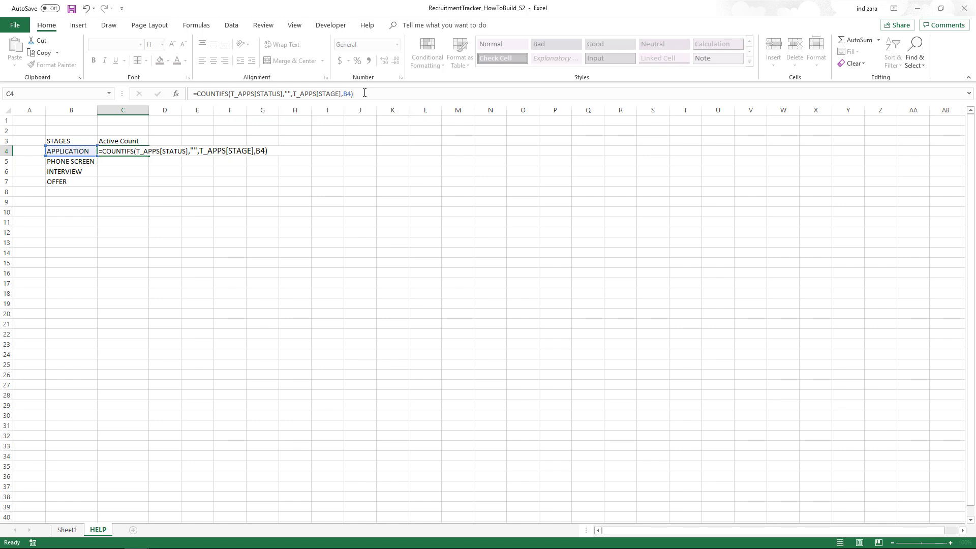
key("Return")
key("Up")
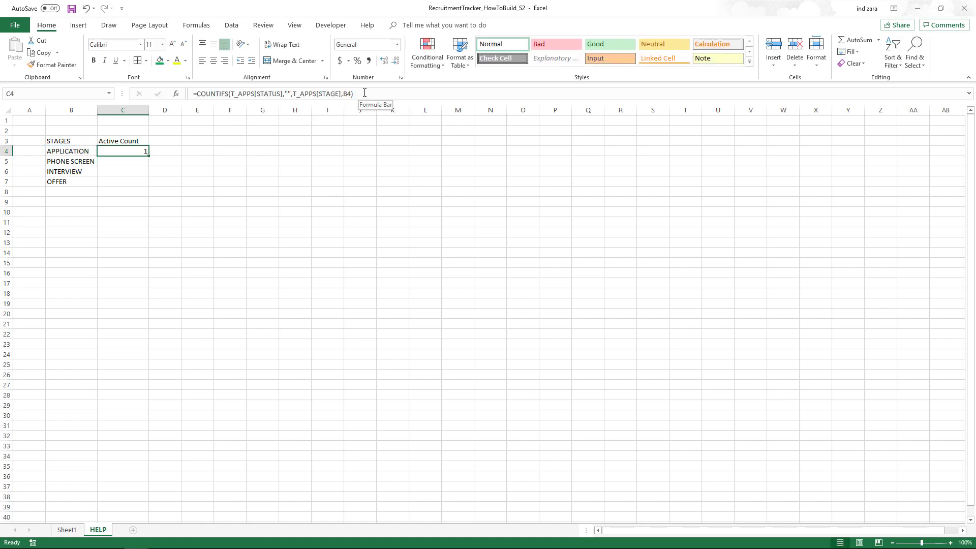
Fill the C4 formula down to C7 and check the STATUS values on Sheet1
double_click(148, 156)
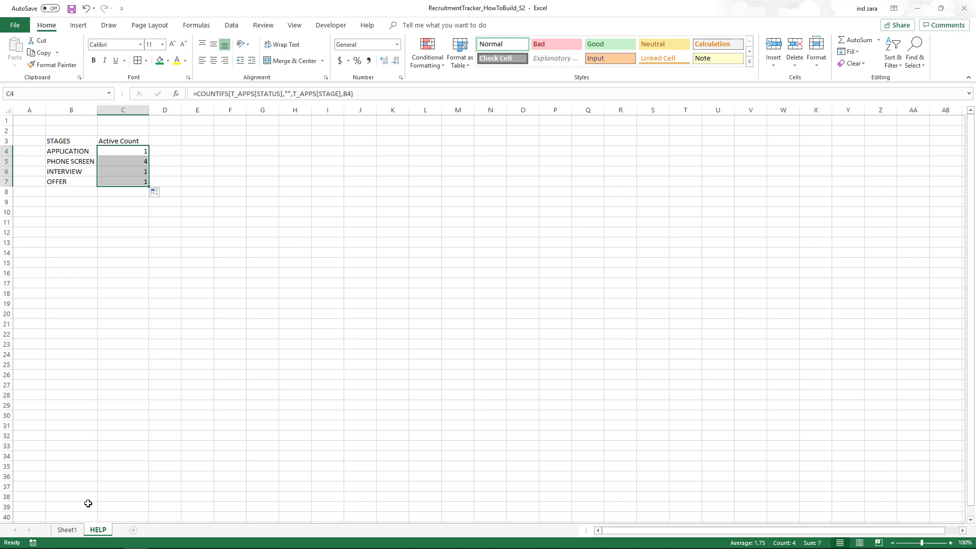
left_click(75, 530)
left_click(359, 403)
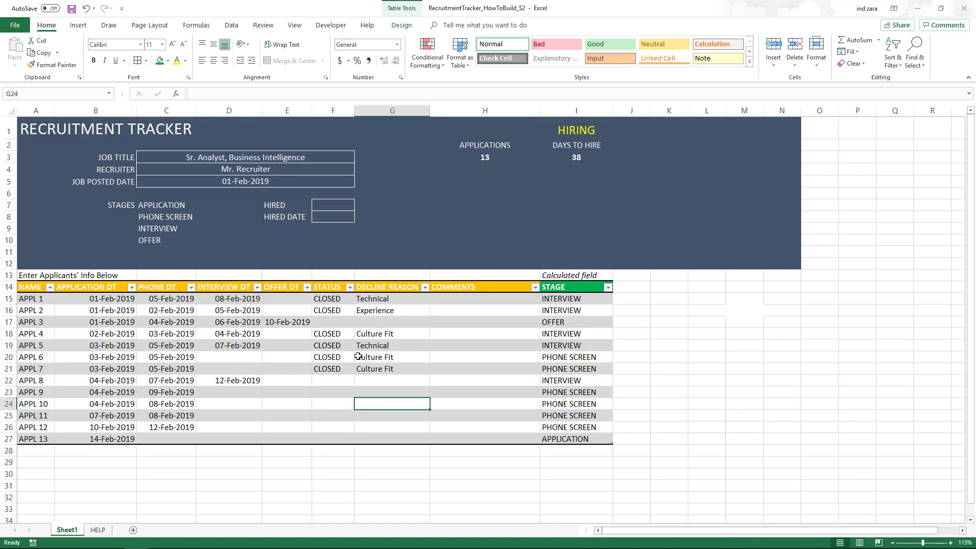
left_click_drag(339, 300, 333, 438)
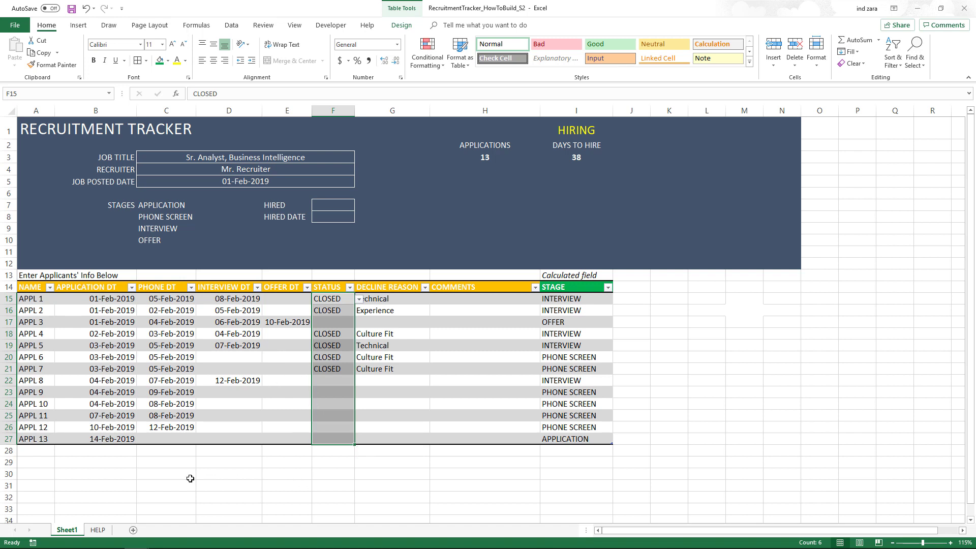
Back on HELP, select the stages and their counts in B4:C7
left_click(98, 530)
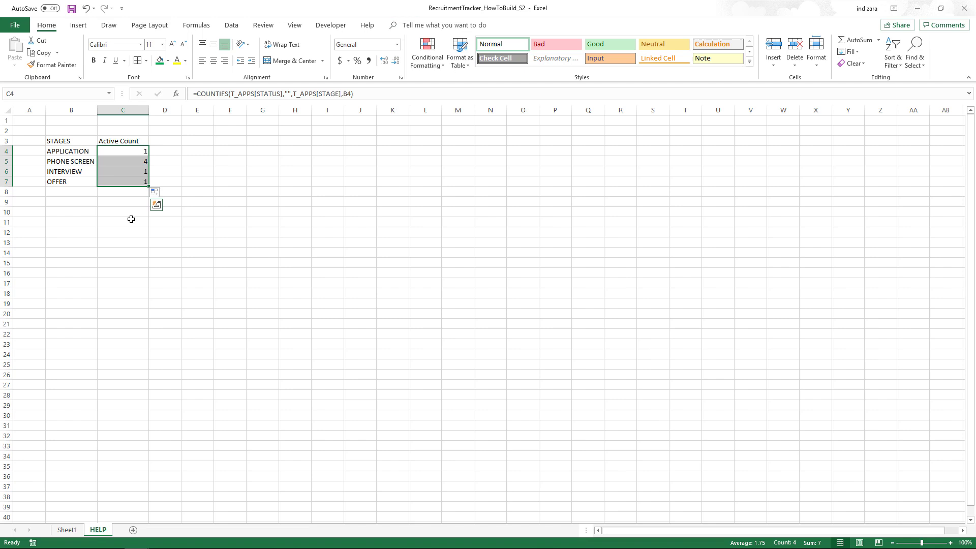
left_click(133, 153)
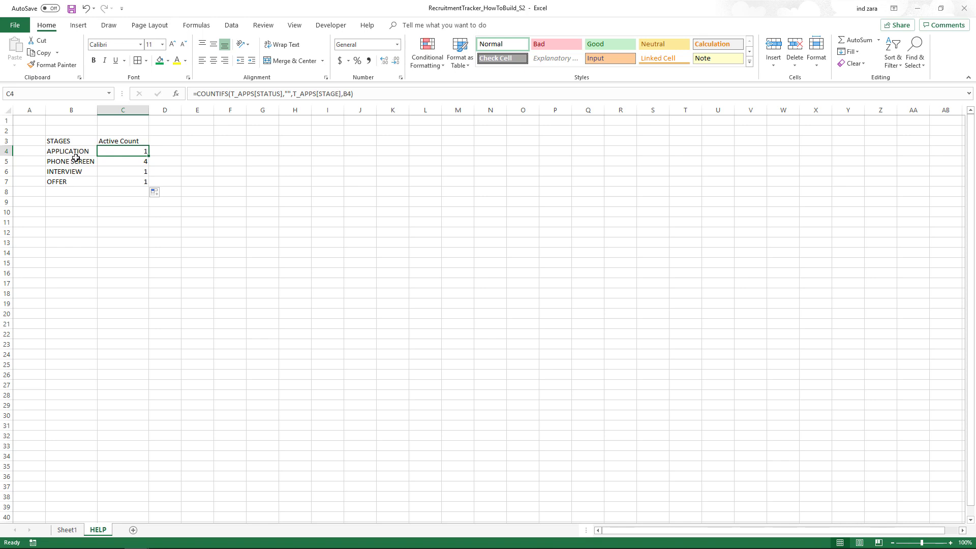
left_click_drag(78, 149, 125, 181)
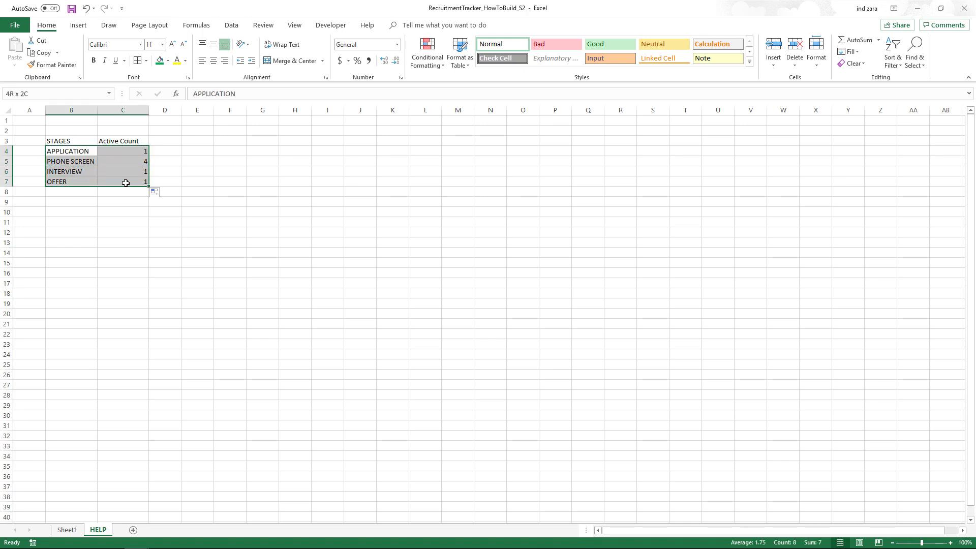
left_click_drag(125, 183, 113, 183)
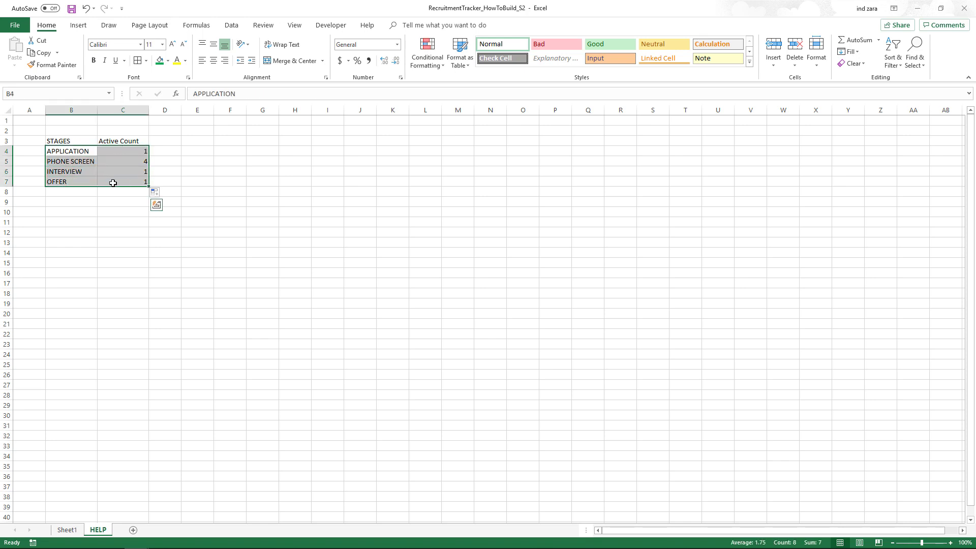
Insert a stacked bar chart of B4:C7 and move it beside the count table
left_click(79, 25)
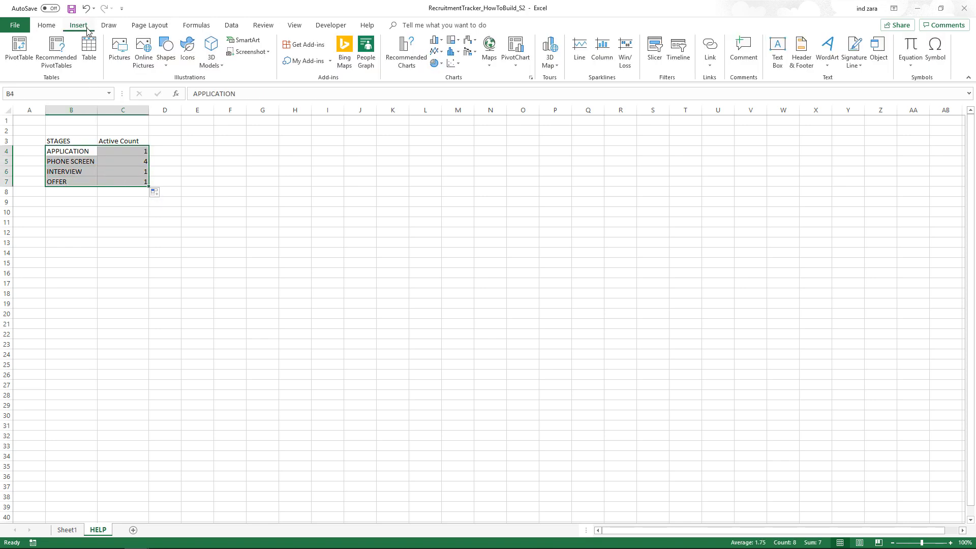
left_click(435, 40)
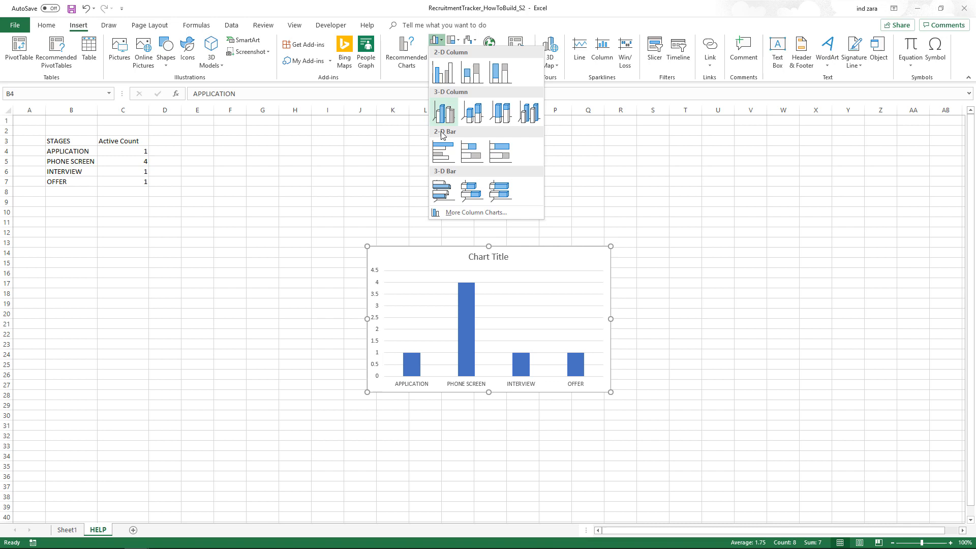
left_click(477, 161)
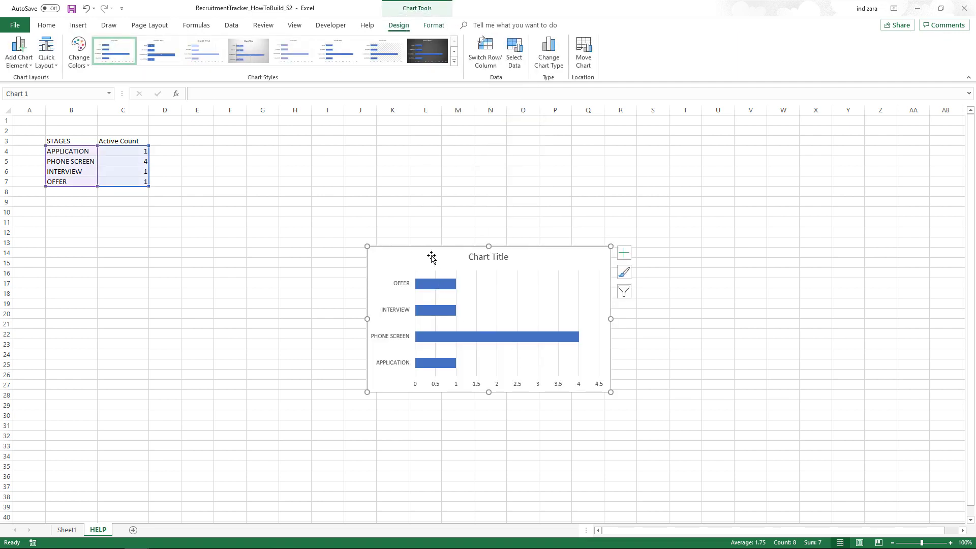
left_click_drag(398, 241, 248, 173)
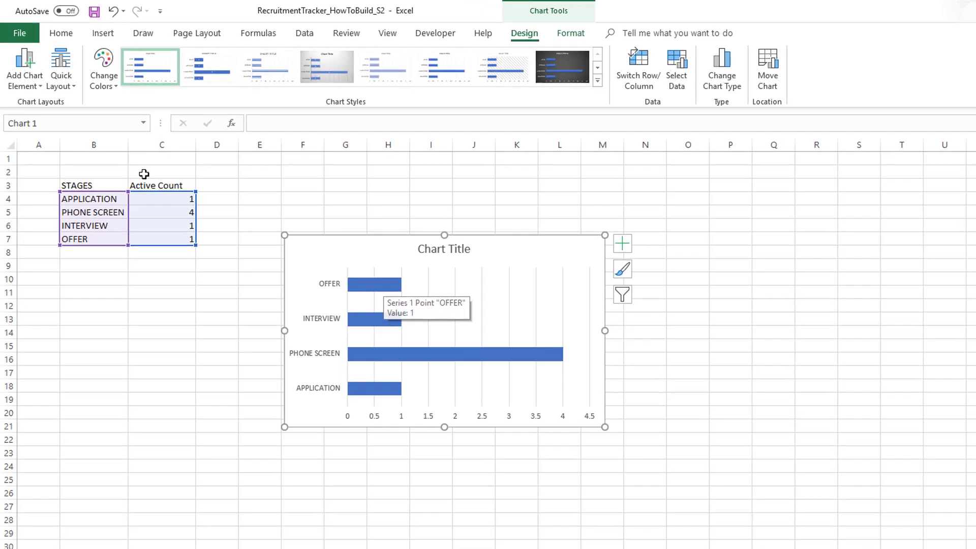
Add data labels centred inside the chart's bars
left_click(24, 82)
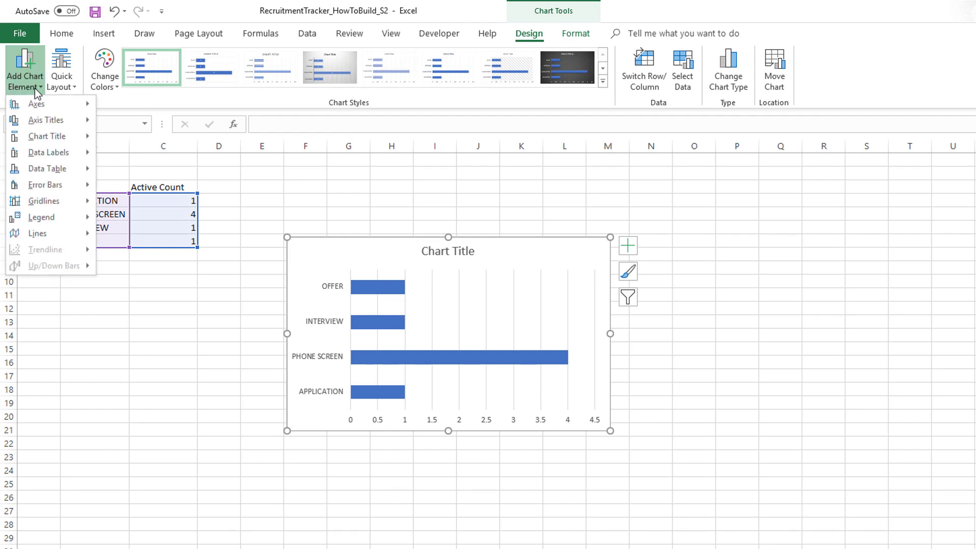
mouse_move(76, 152)
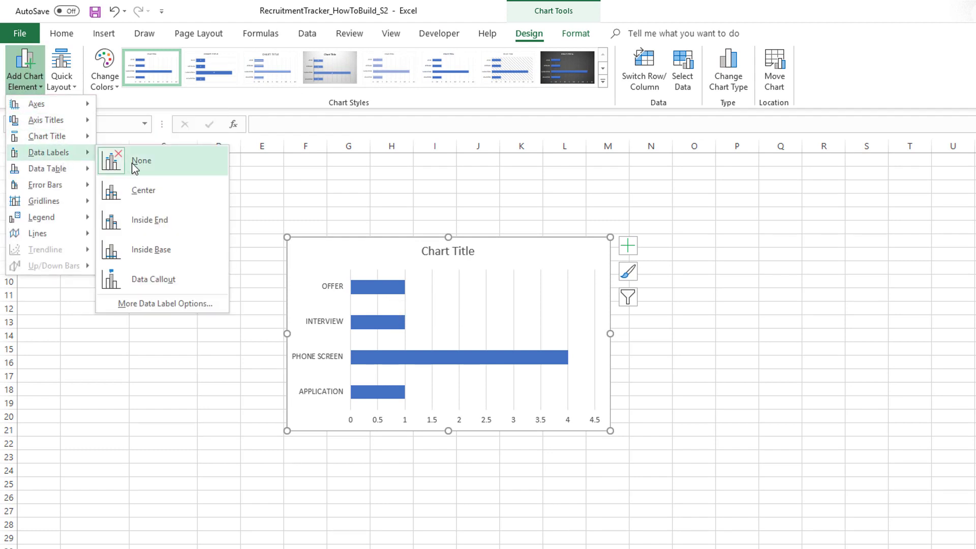
left_click(142, 190)
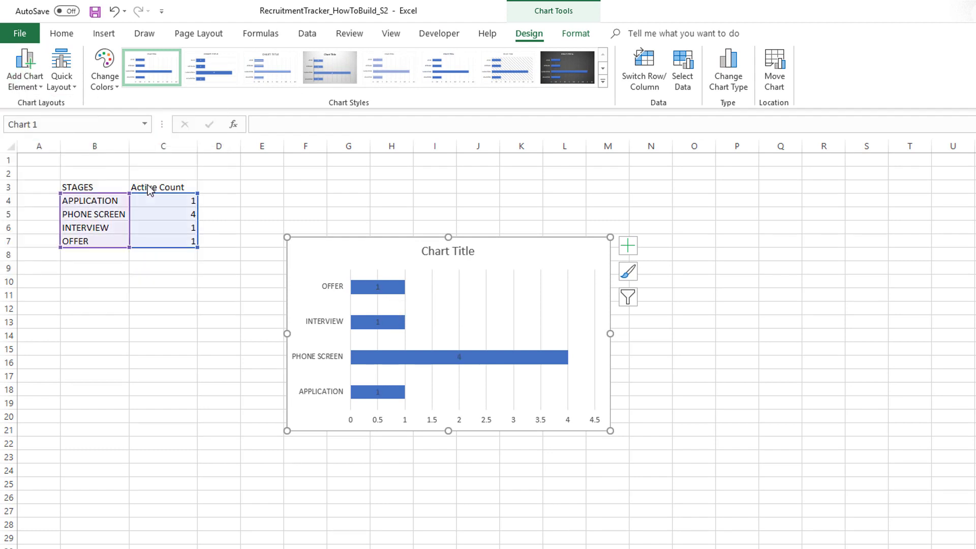
left_click(61, 33)
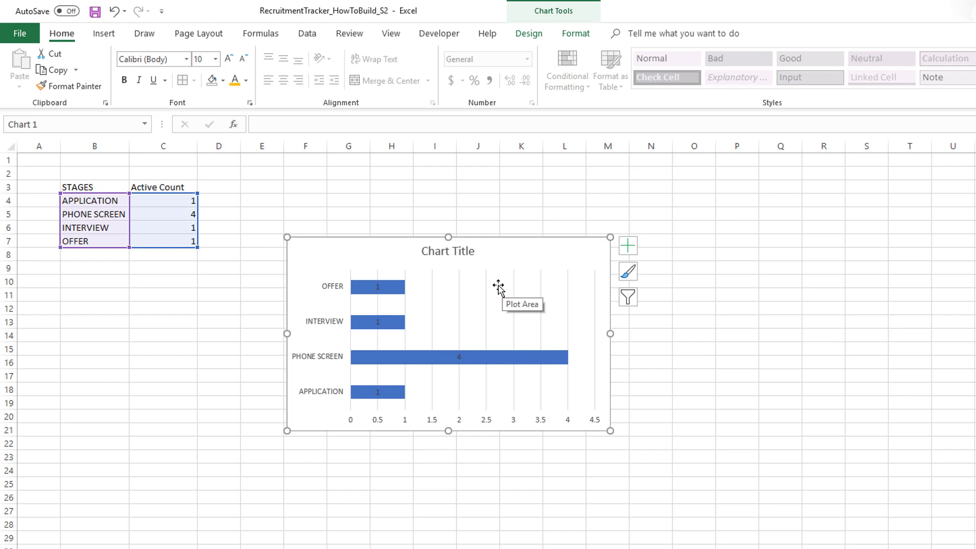
Switch row and column in Select Data so each stage becomes a separate bar segment
right_click(474, 280)
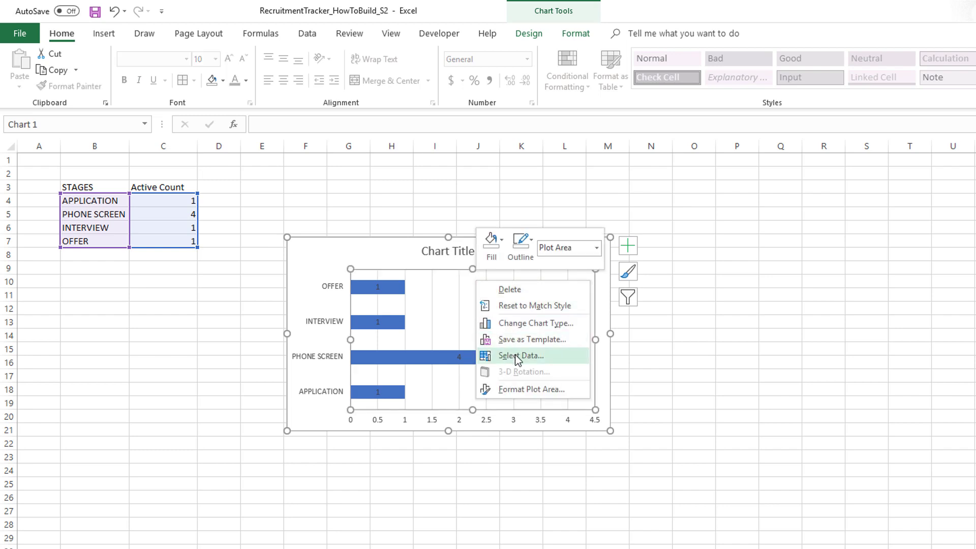
left_click(515, 354)
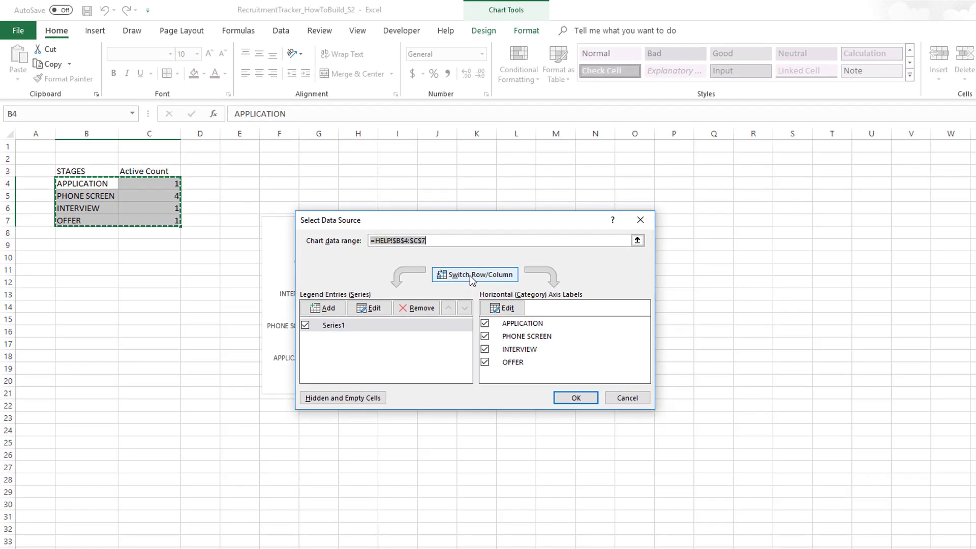
left_click(471, 277)
left_click_drag(468, 227, 796, 192)
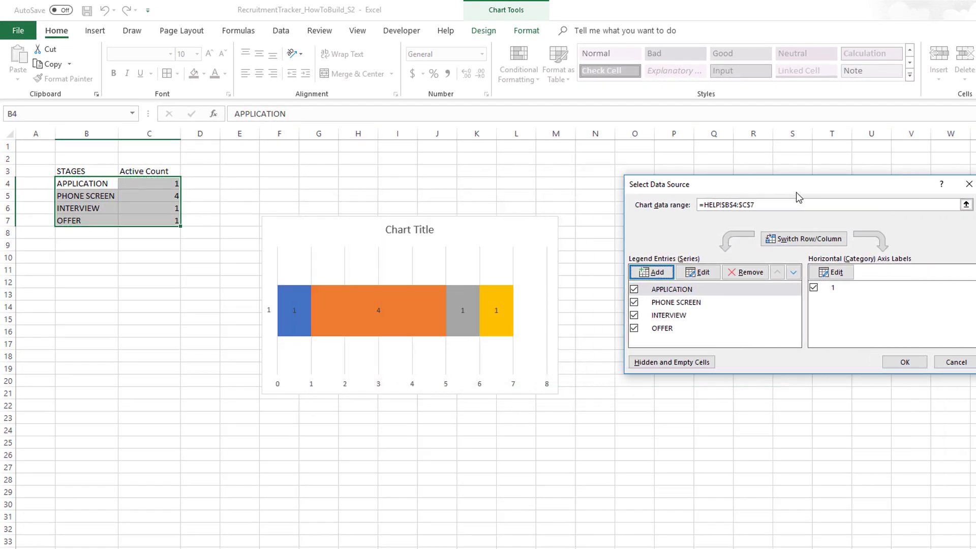
left_click(902, 369)
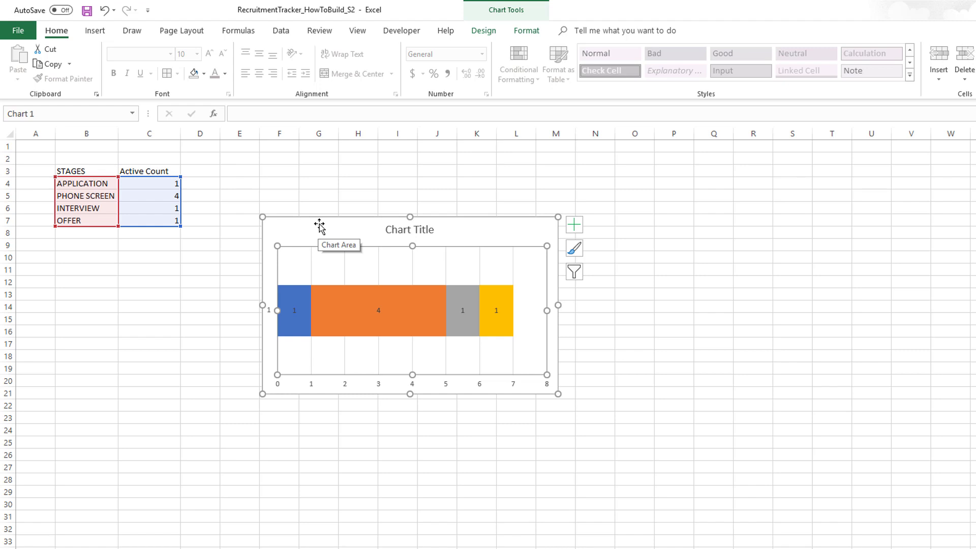
mouse_move(321, 311)
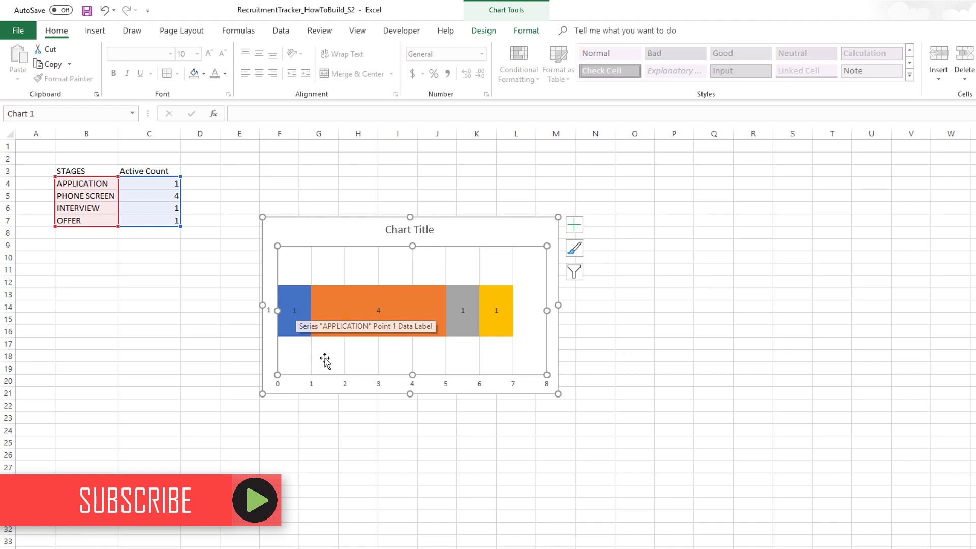
Delete the horizontal axis, vertical axis and gridlines from the chart
left_click(343, 386)
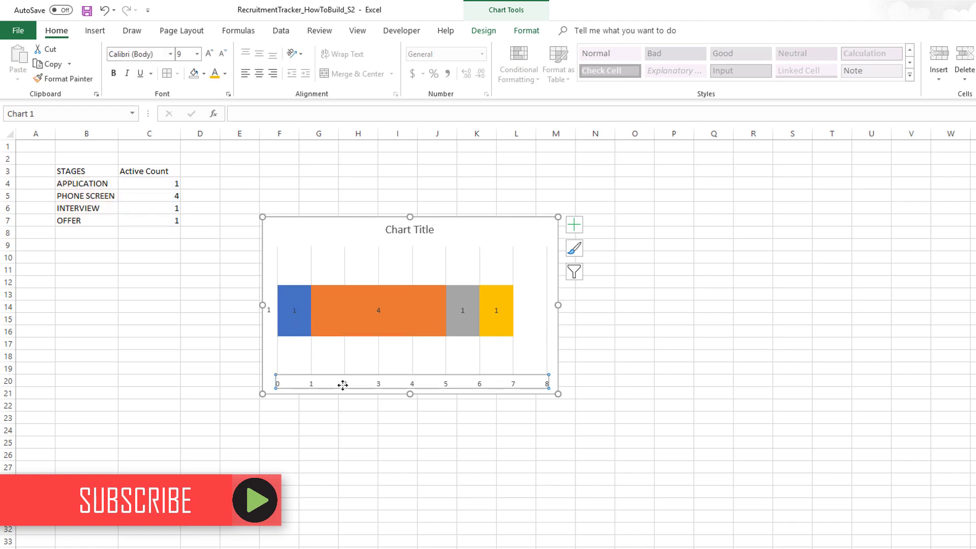
key("Delete")
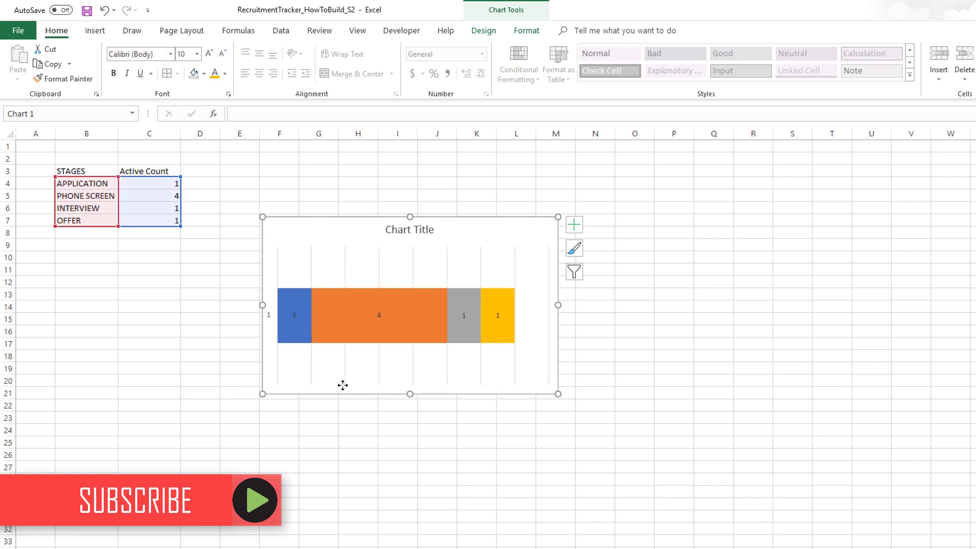
left_click(270, 316)
key("Delete")
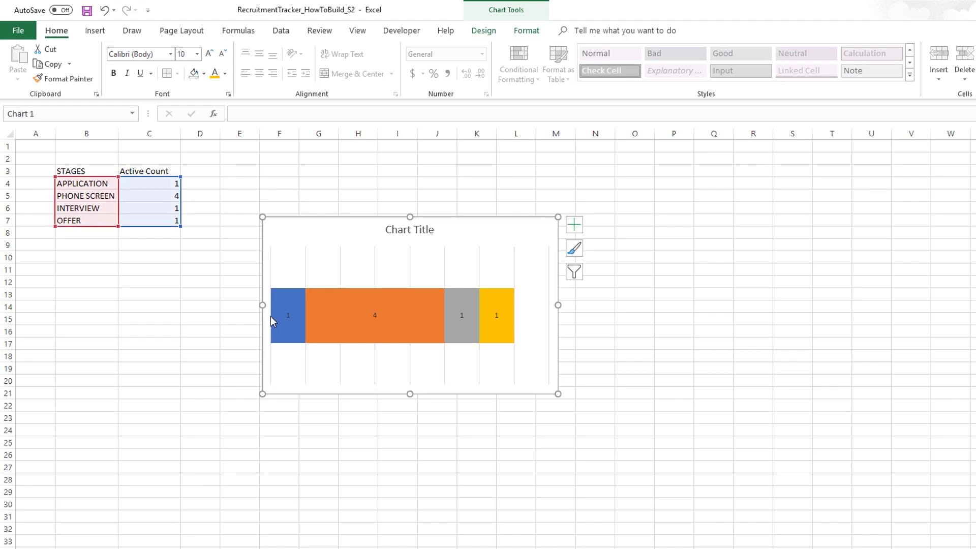
left_click(305, 268)
key("Delete")
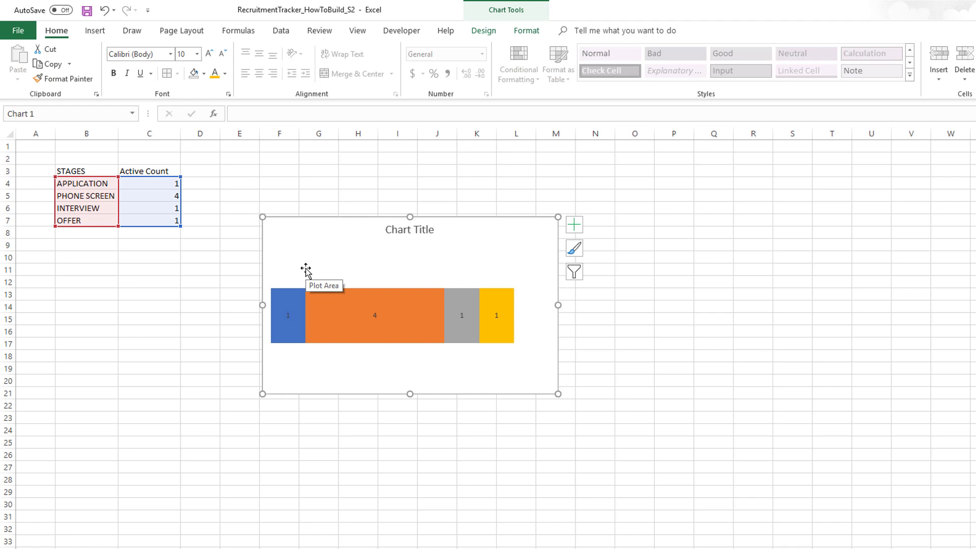
Select the chart's plot area and bring up the Chart Tools Format options
left_click(425, 307)
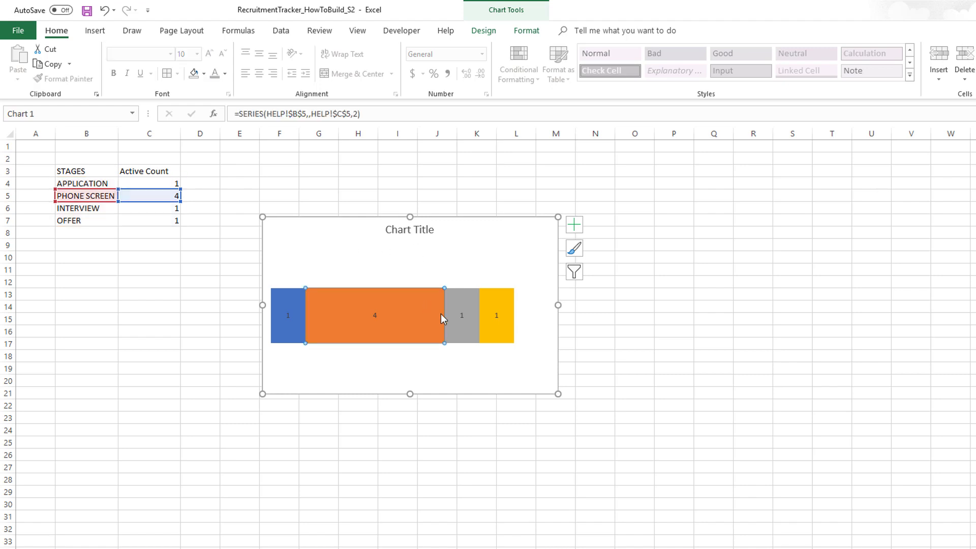
mouse_move(501, 326)
left_click(496, 375)
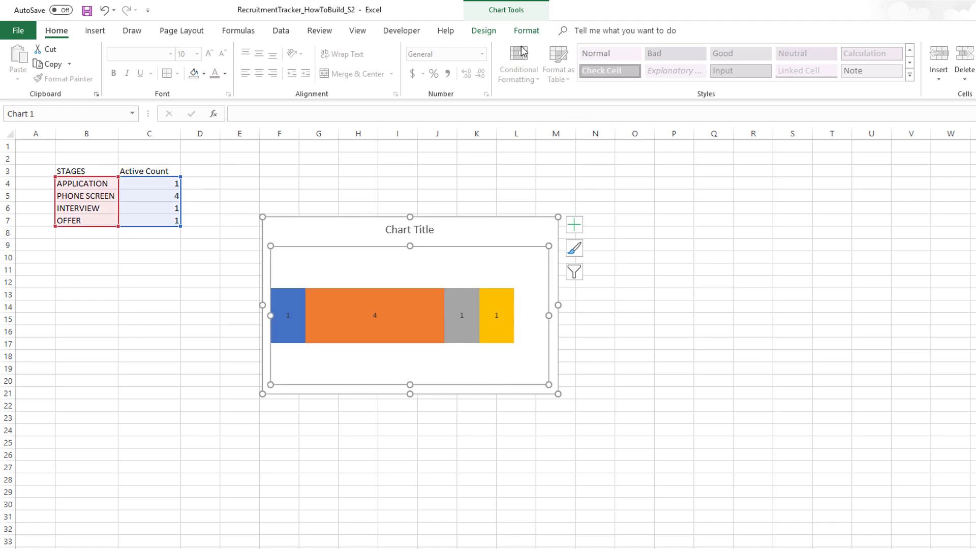
left_click(484, 32)
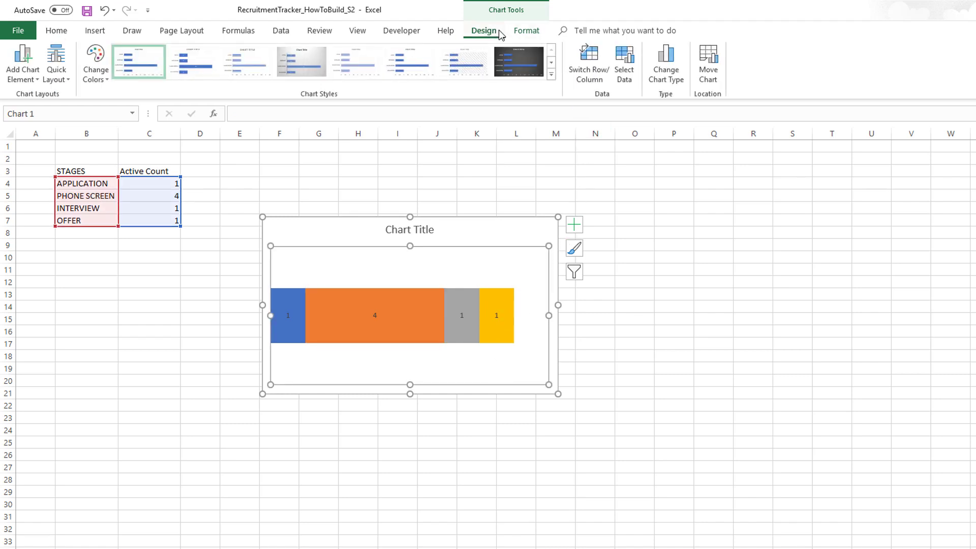
left_click(526, 31)
Set the series gap width to 0% and shrink the chart to a 1.72" by 5" strip
right_click(530, 257)
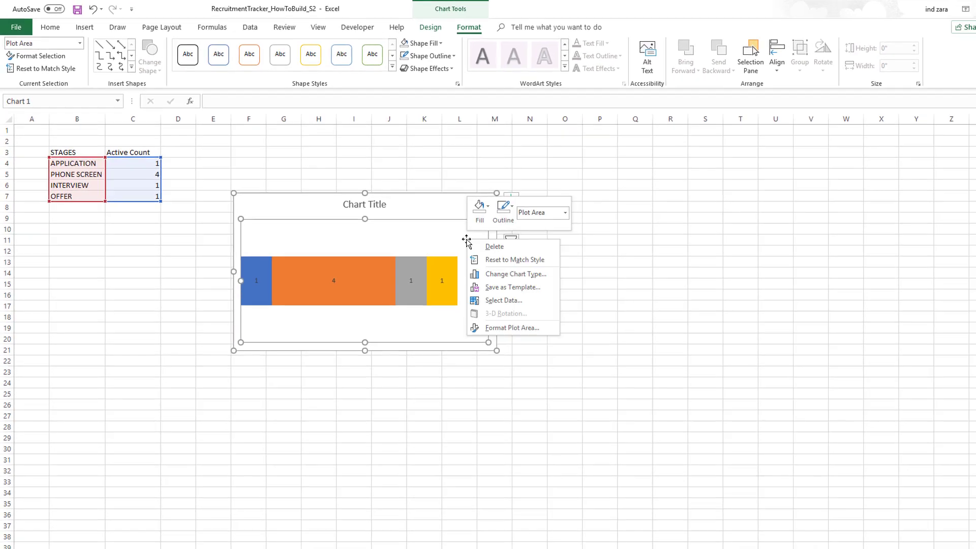
left_click(612, 370)
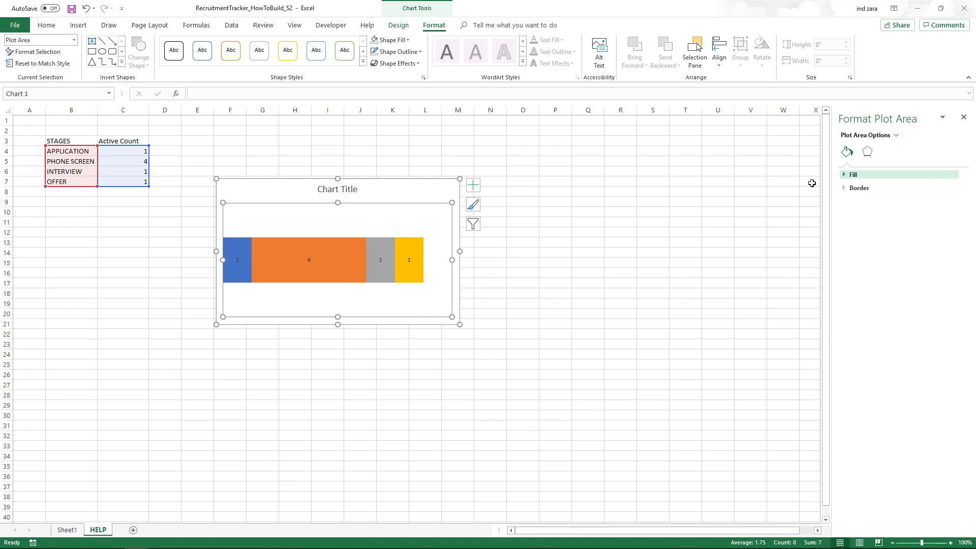
left_click(349, 270)
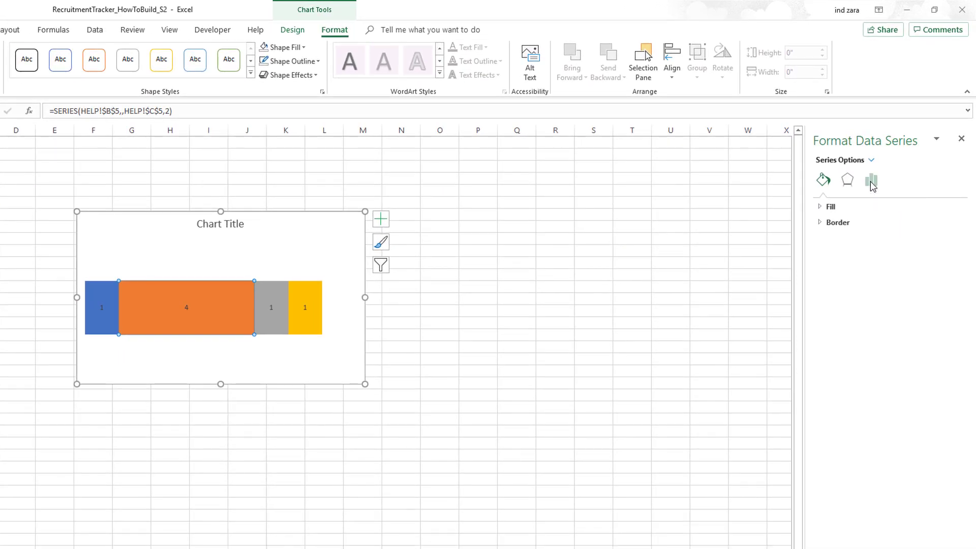
left_click(887, 153)
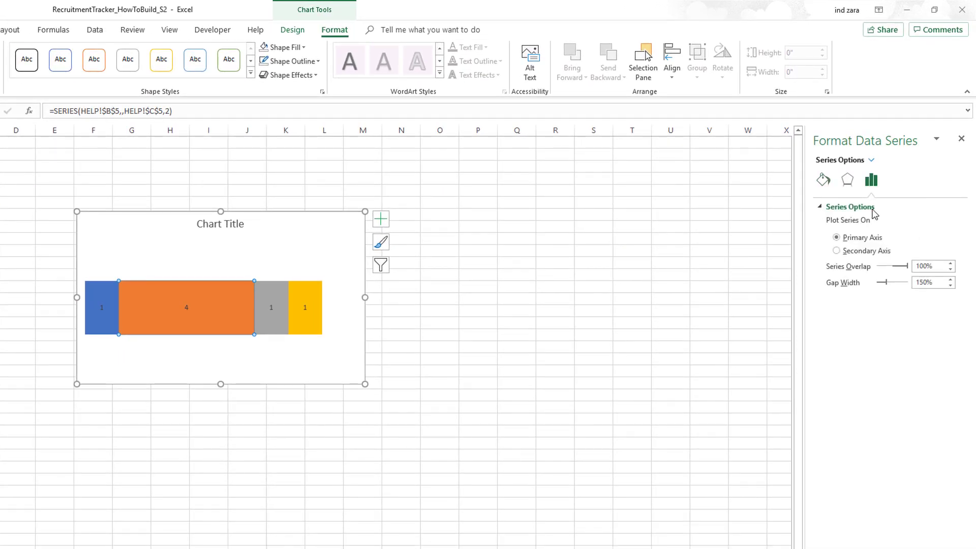
left_click_drag(887, 285, 872, 286)
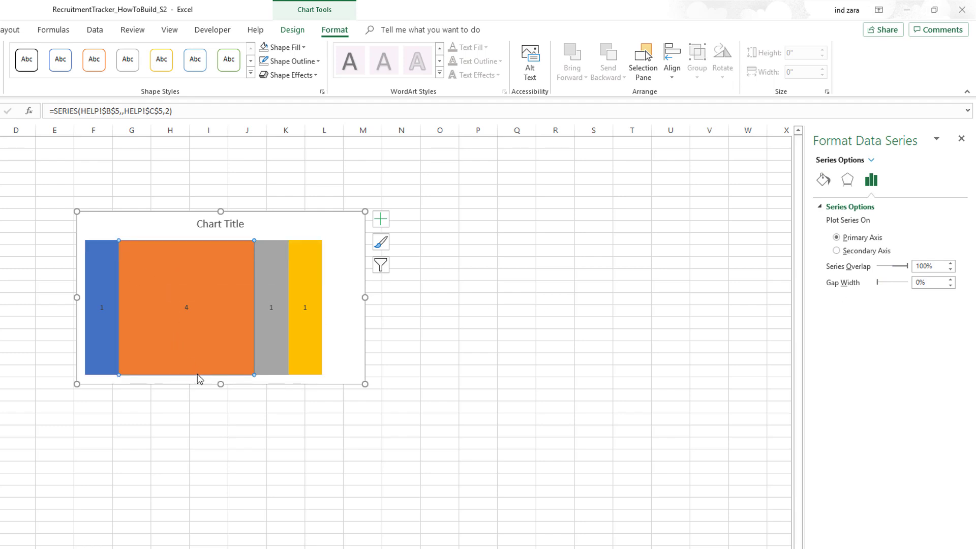
left_click_drag(221, 384, 223, 309)
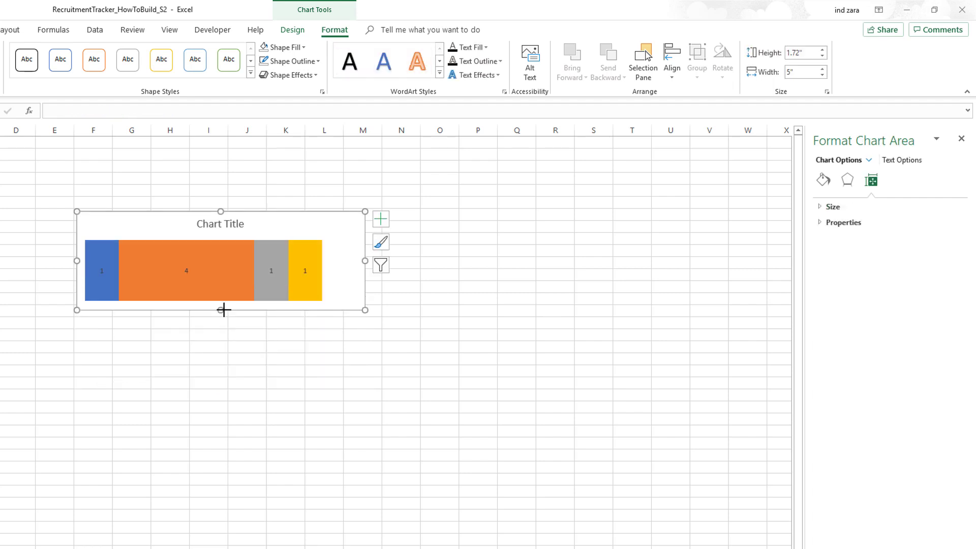
Replace the chart title with ACTIVE PIPELINE
left_click(219, 227)
triple_click(219, 224)
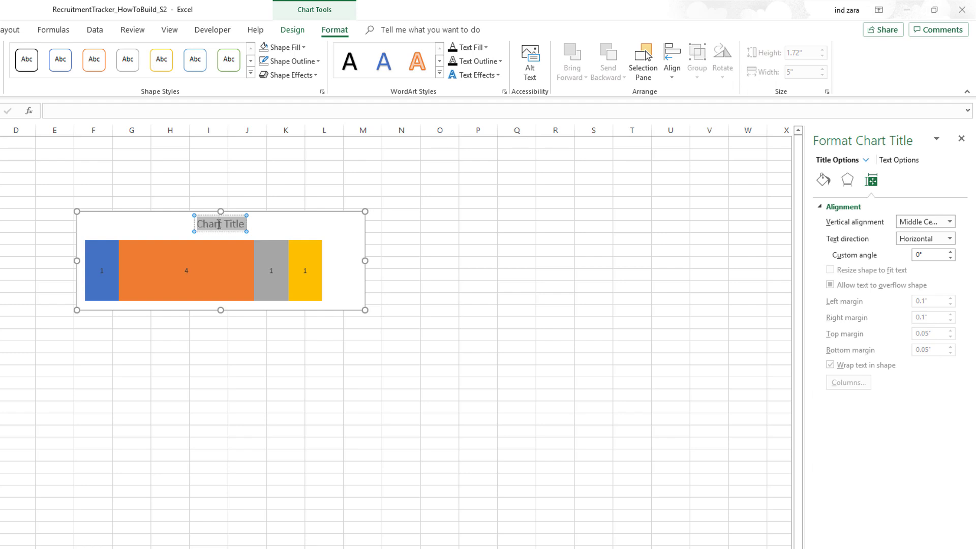
type("ACTIVE PI")
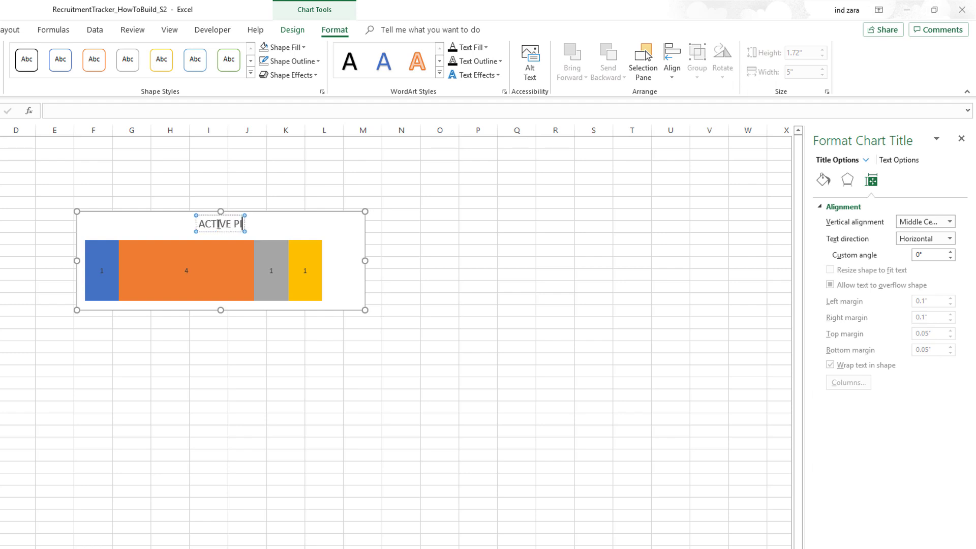
type("PELINE")
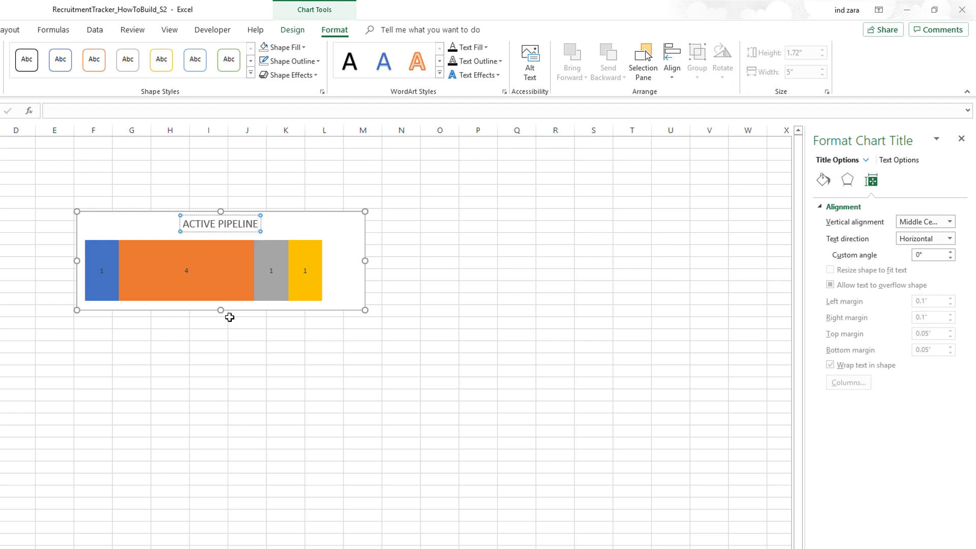
left_click(234, 358)
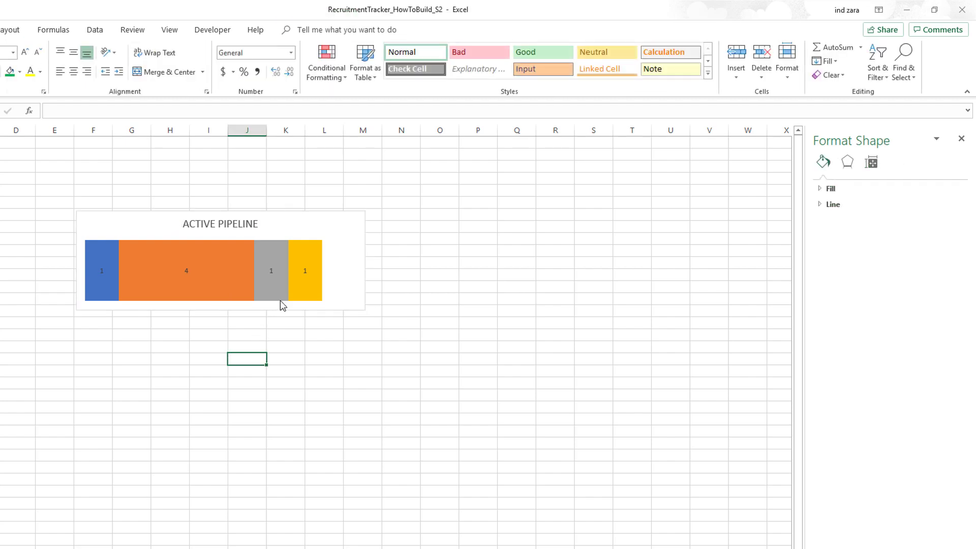
Set the grey INTERVIEW and orange bar value labels to font size 20
left_click(271, 271)
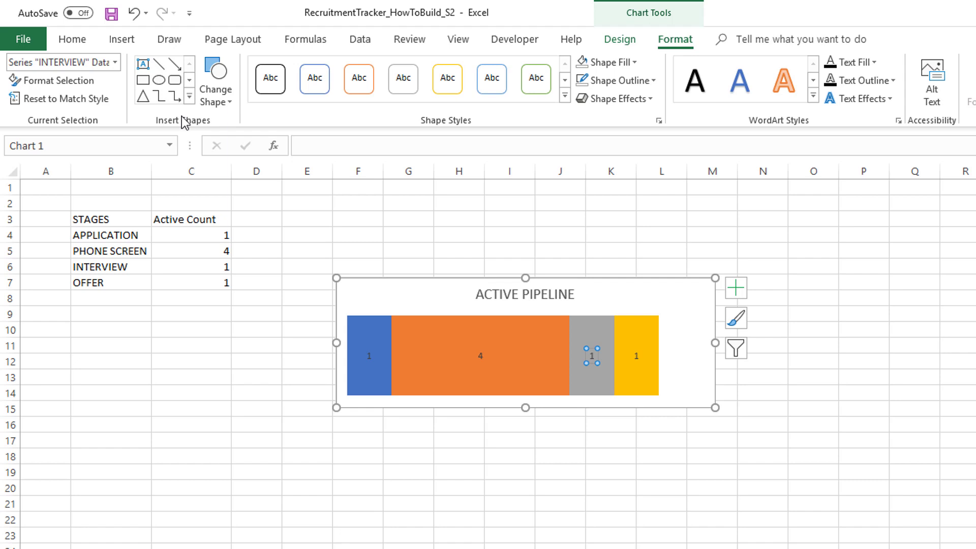
left_click(90, 42)
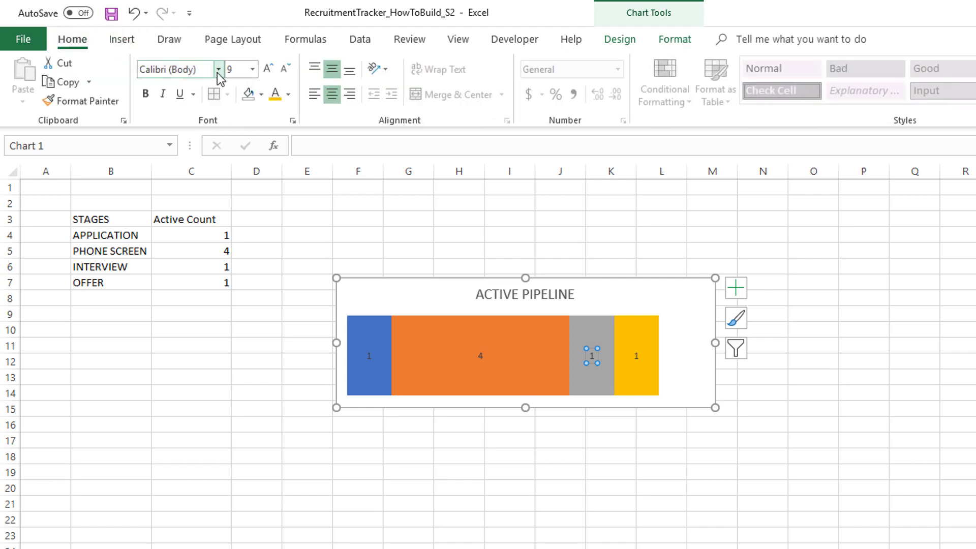
left_click(234, 70)
type("20")
key("Return")
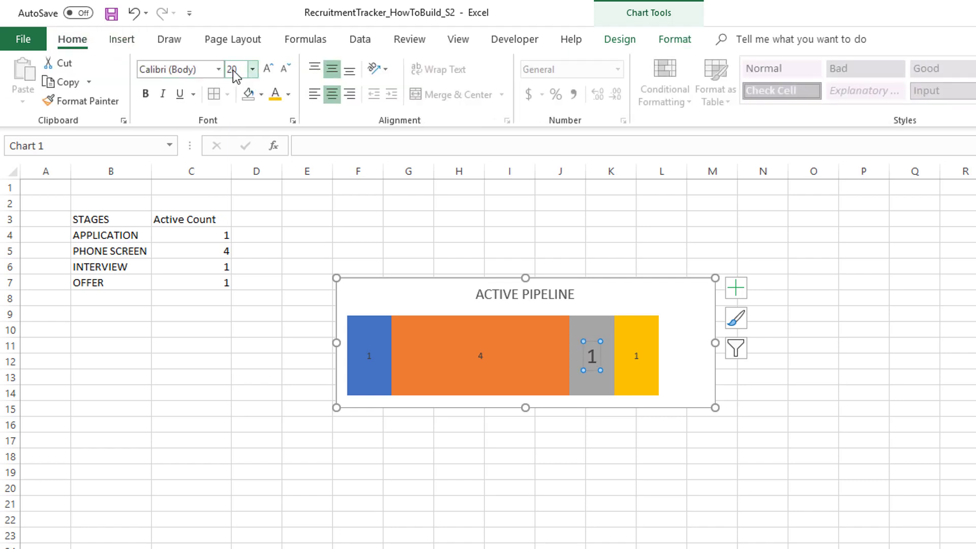
left_click(482, 357)
left_click(234, 73)
type("20")
key("Return")
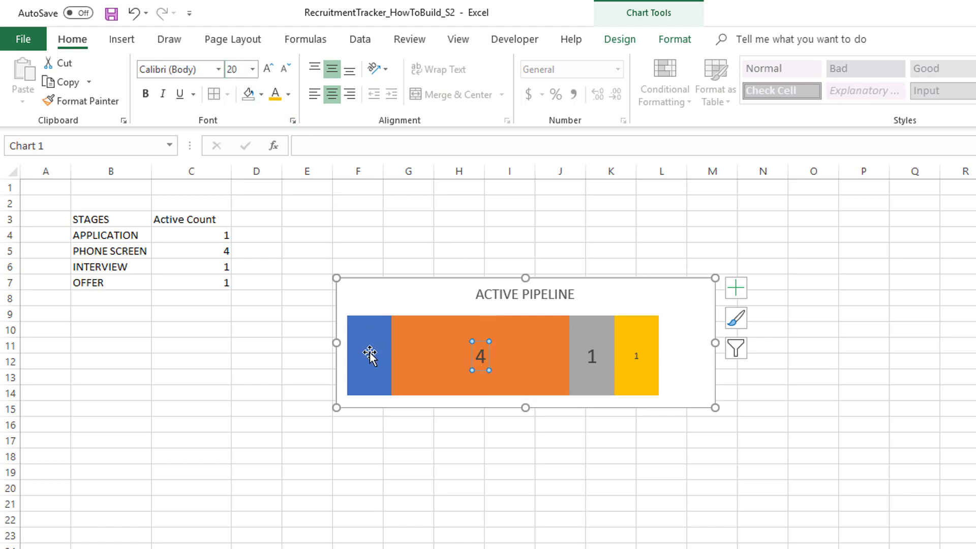
Set the blue and yellow OFFER bar value labels to font size 20 too
left_click(370, 356)
left_click(242, 70)
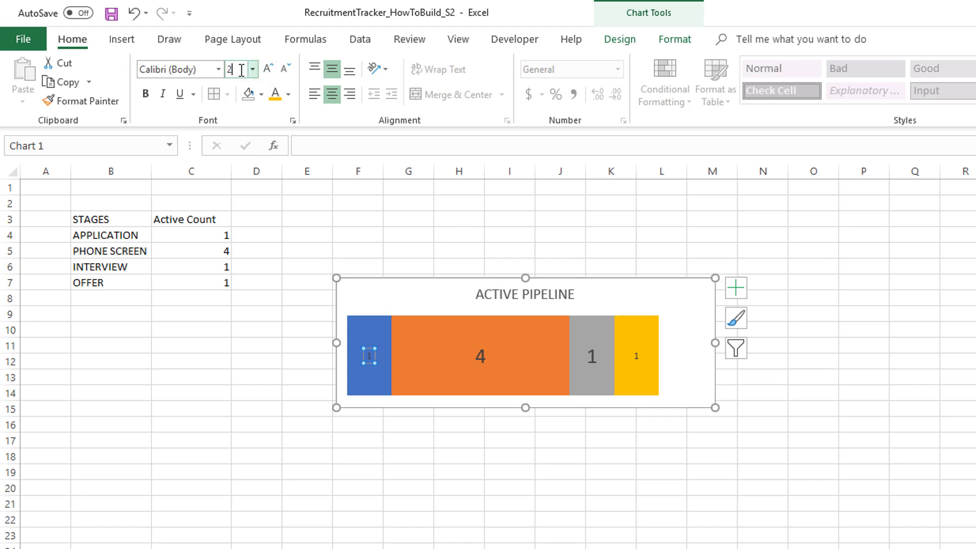
key("Return")
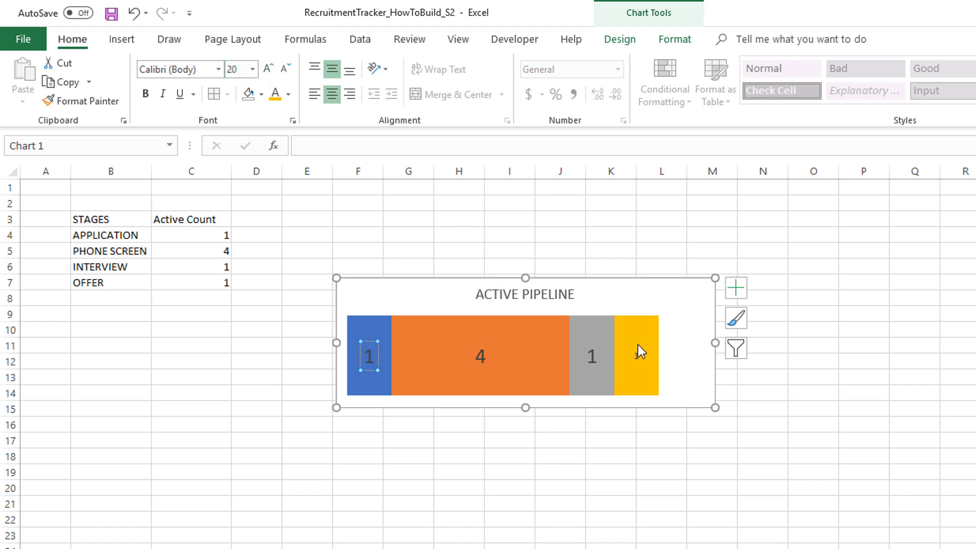
left_click(636, 352)
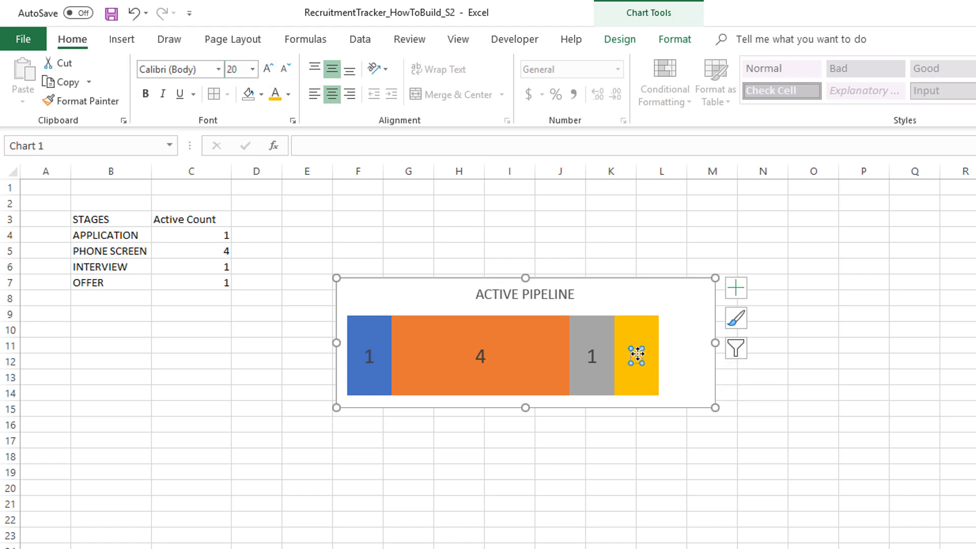
left_click(240, 74)
type("2")
key("Return")
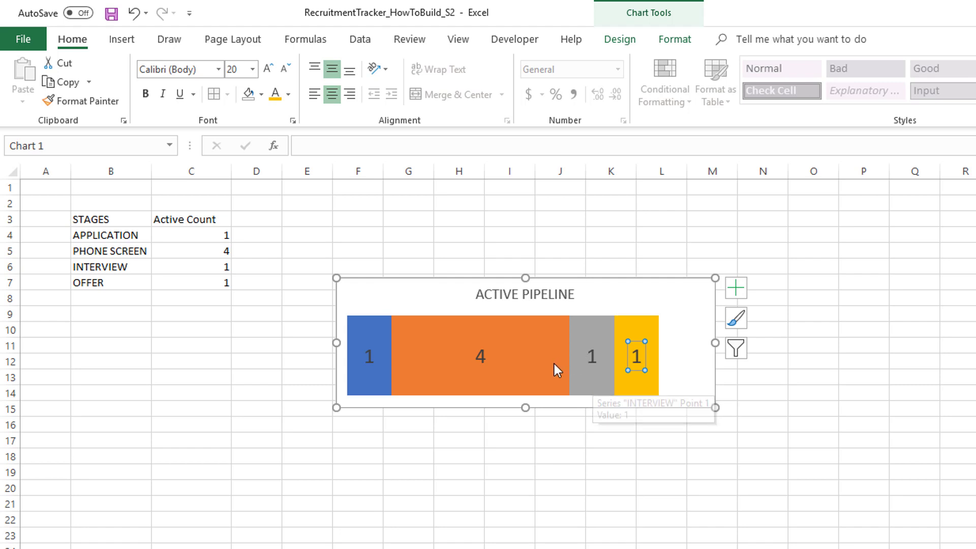
left_click(728, 453)
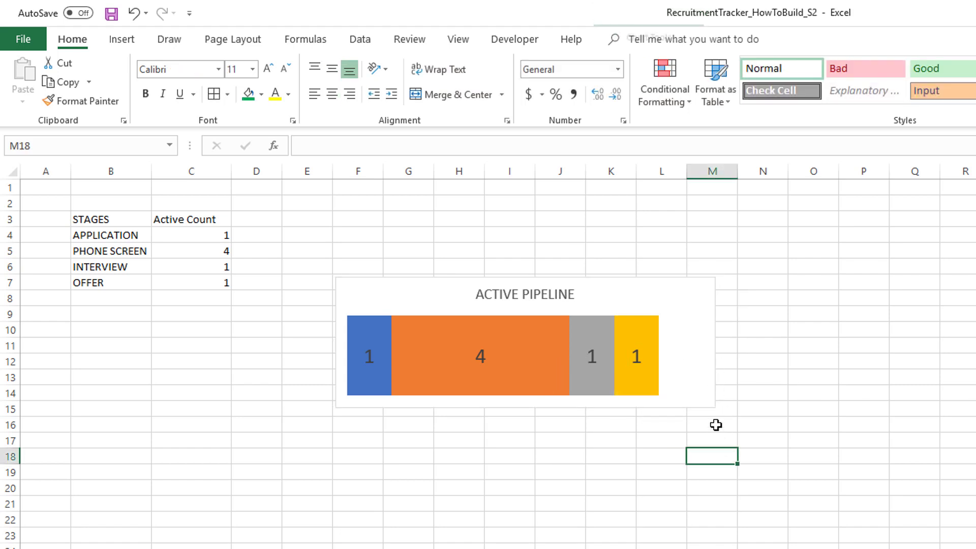
Take the ACTIVE PIPELINE chart off the HELP sheet and return to the Sheet1 Recruitment Tracker
left_click(705, 405)
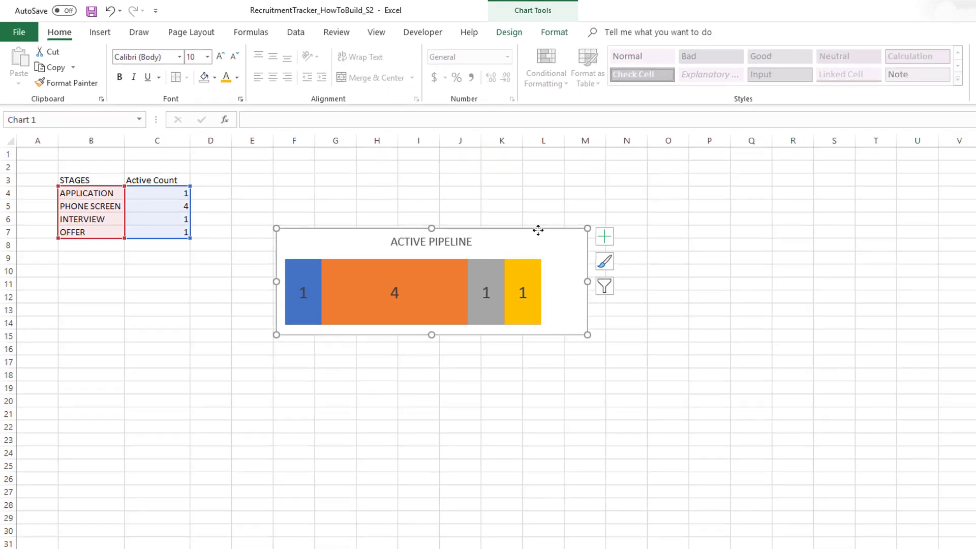
double_click(655, 280)
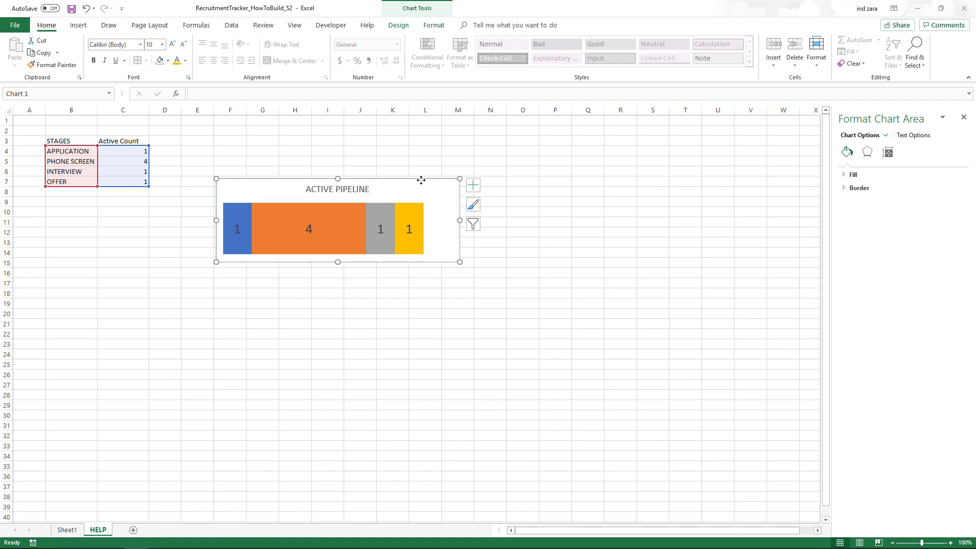
key("Delete")
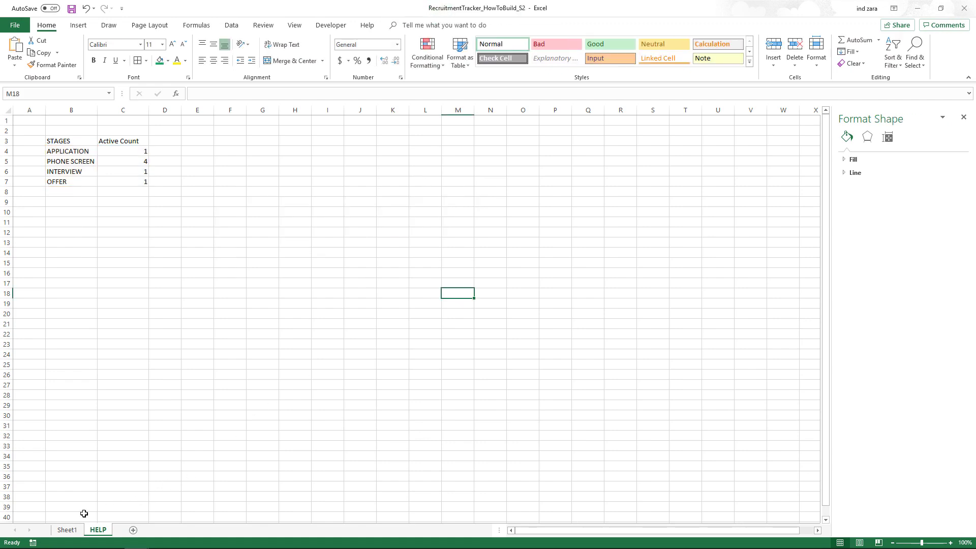
left_click(67, 530)
Paste the chart at H6, then move and resize it into the dark header band
left_click(435, 194)
key("ctrl+v")
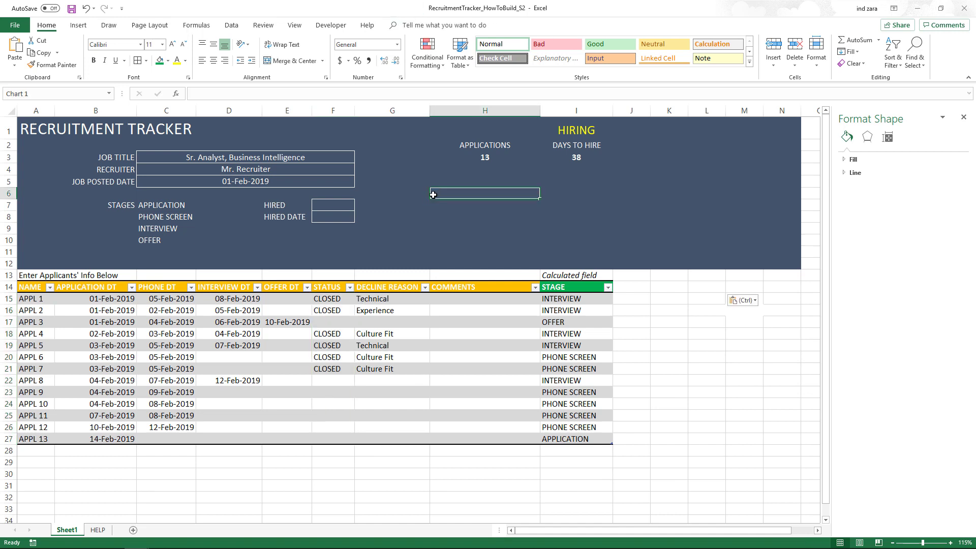
left_click_drag(442, 198, 407, 171)
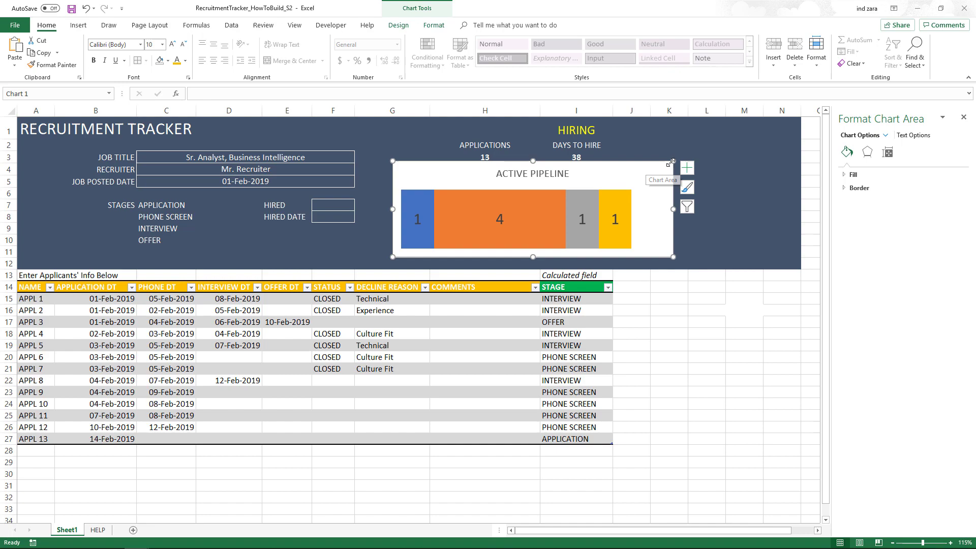
left_click_drag(672, 161, 615, 176)
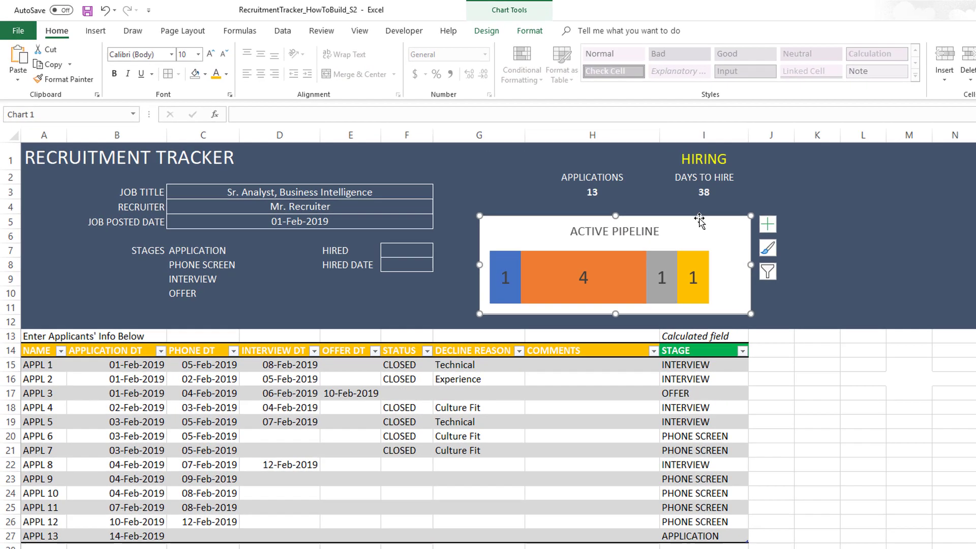
left_click_drag(699, 219, 690, 215)
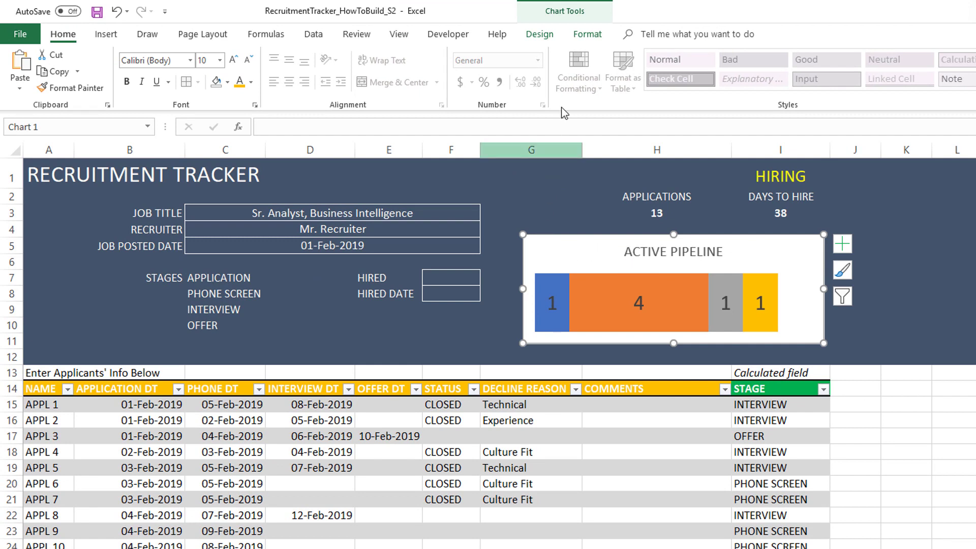
Make the ACTIVE PIPELINE chart's background fill transparent
left_click(586, 34)
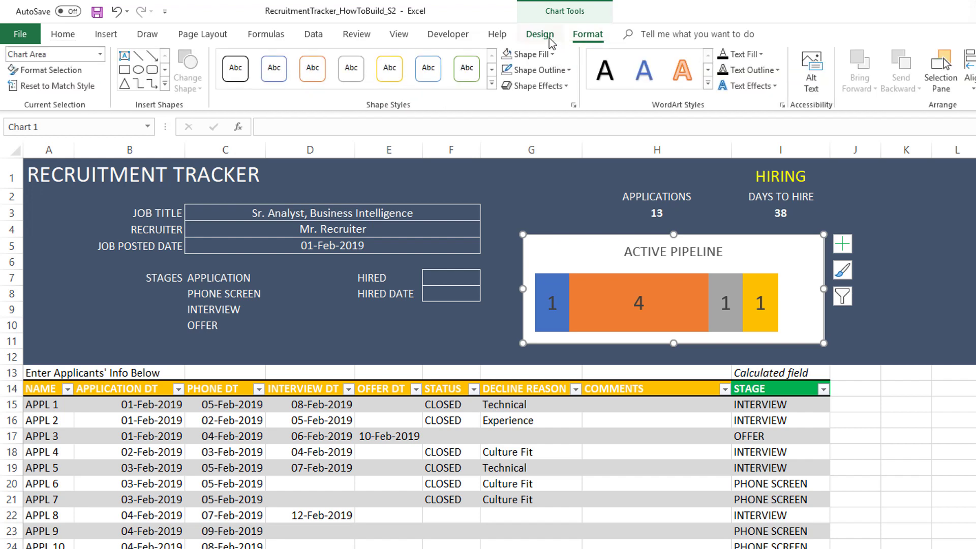
left_click(555, 53)
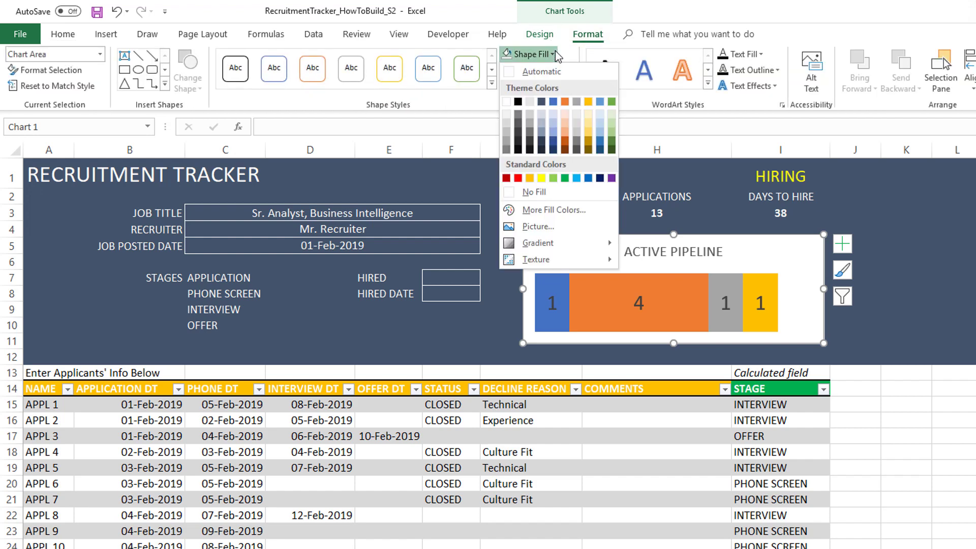
left_click(542, 194)
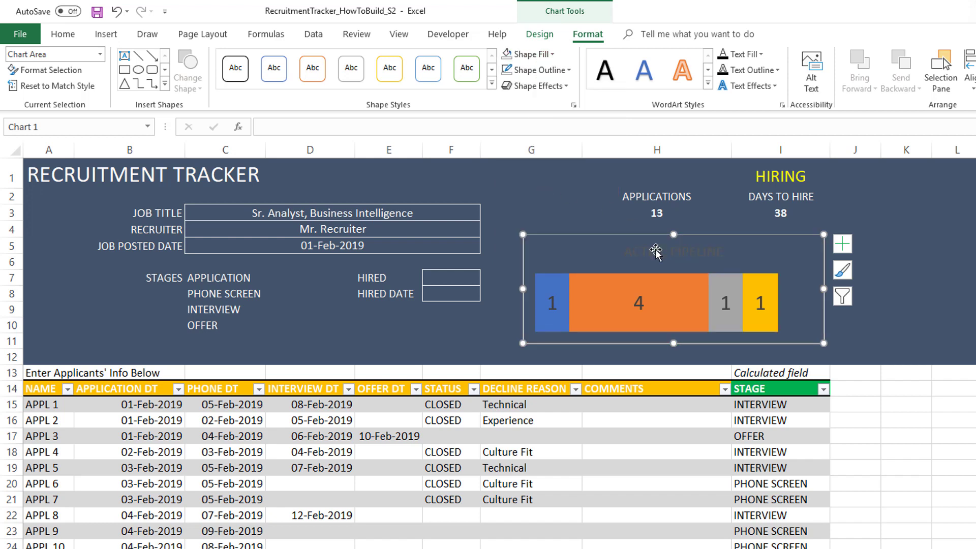
left_click(906, 421)
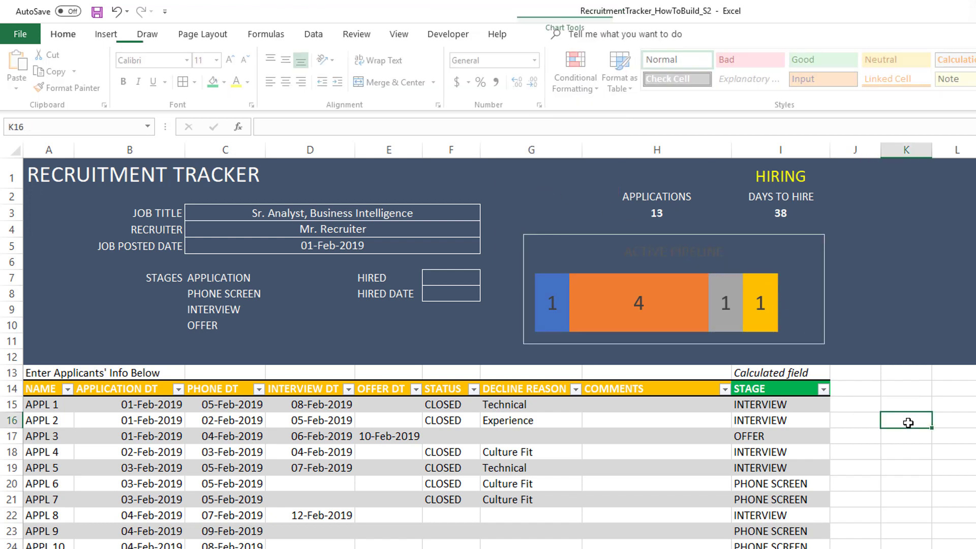
Colour the ACTIVE PIPELINE chart title text gold
left_click(679, 254)
left_click(656, 261)
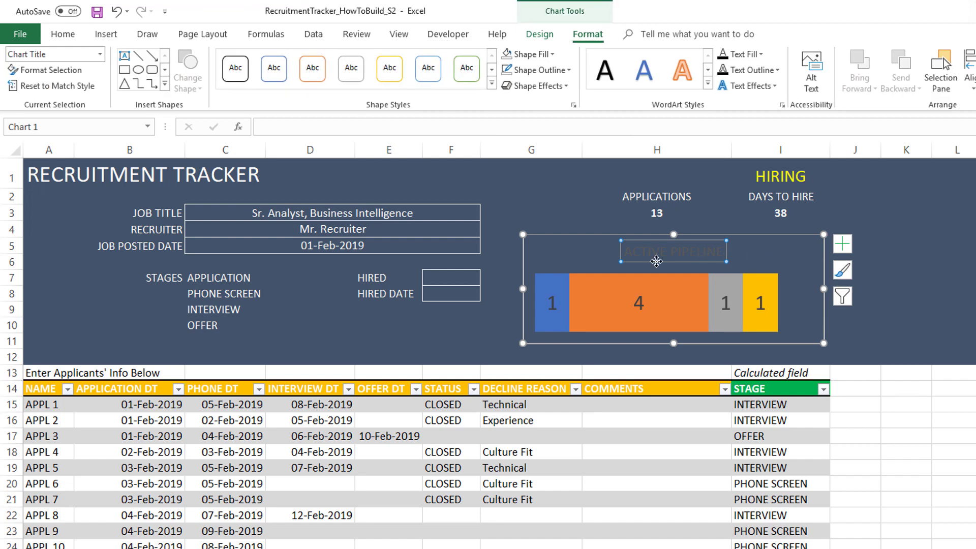
triple_click(630, 255)
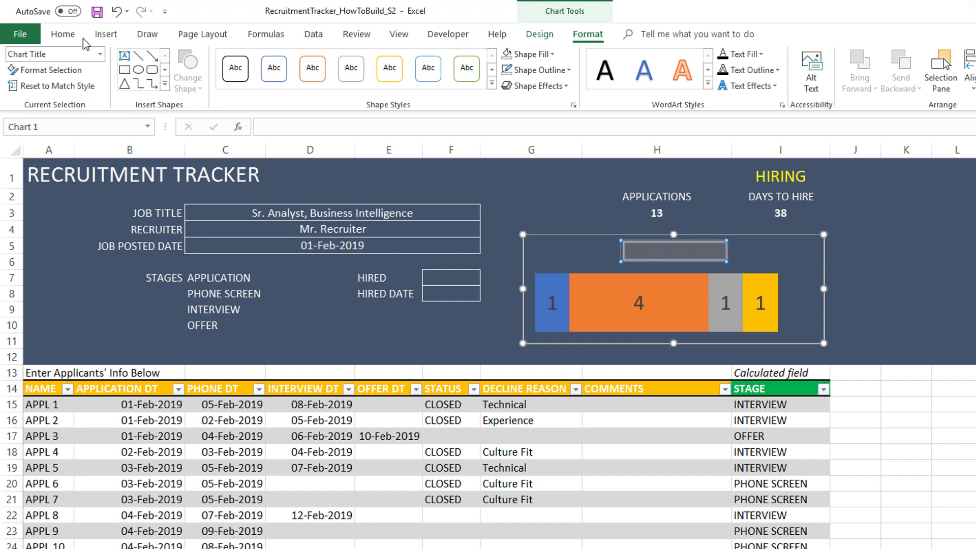
left_click(65, 34)
left_click(238, 83)
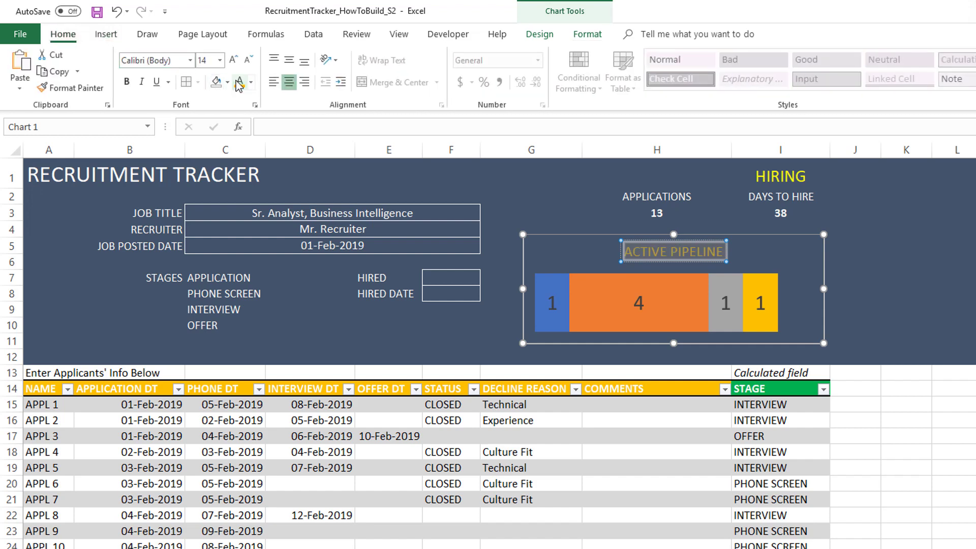
left_click(893, 407)
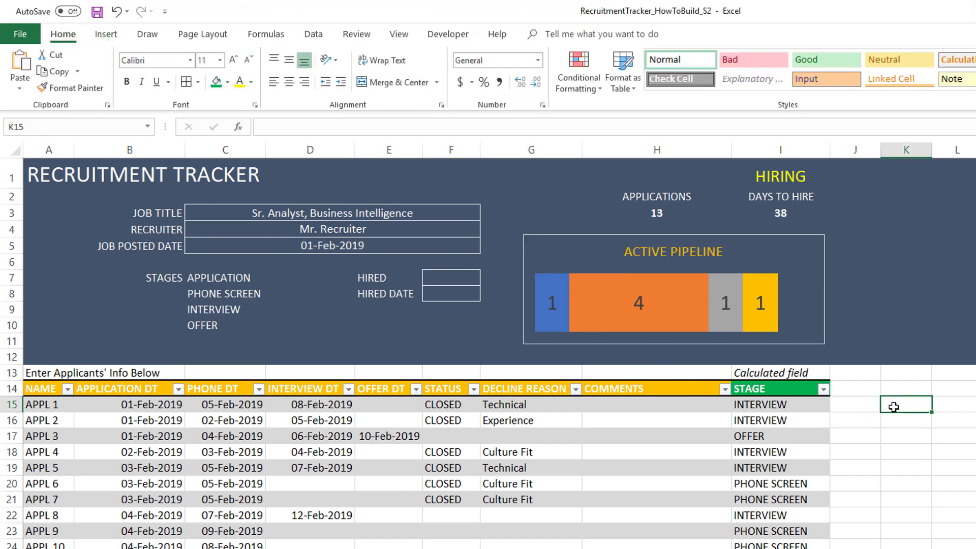
Set the chart's shape outline to No Outline so it has no border
left_click(810, 342)
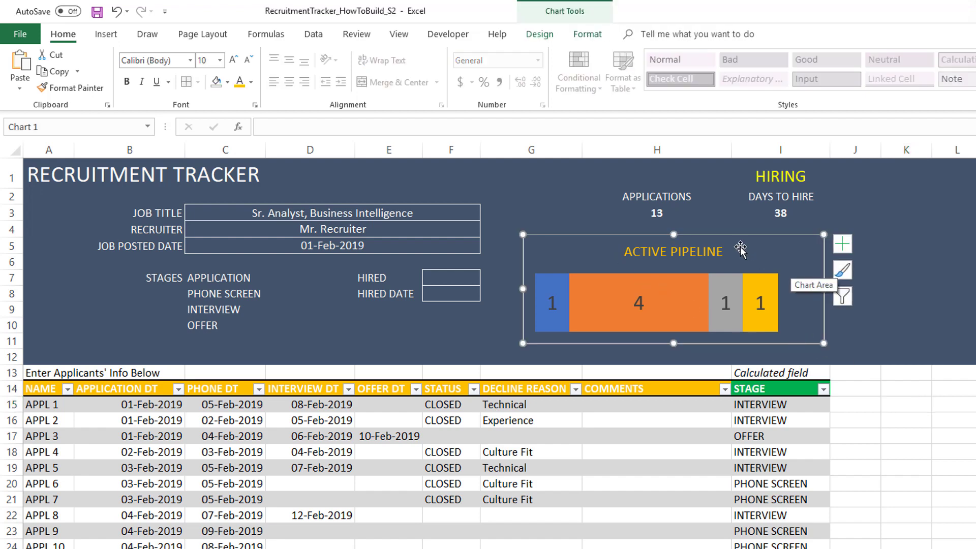
left_click(588, 34)
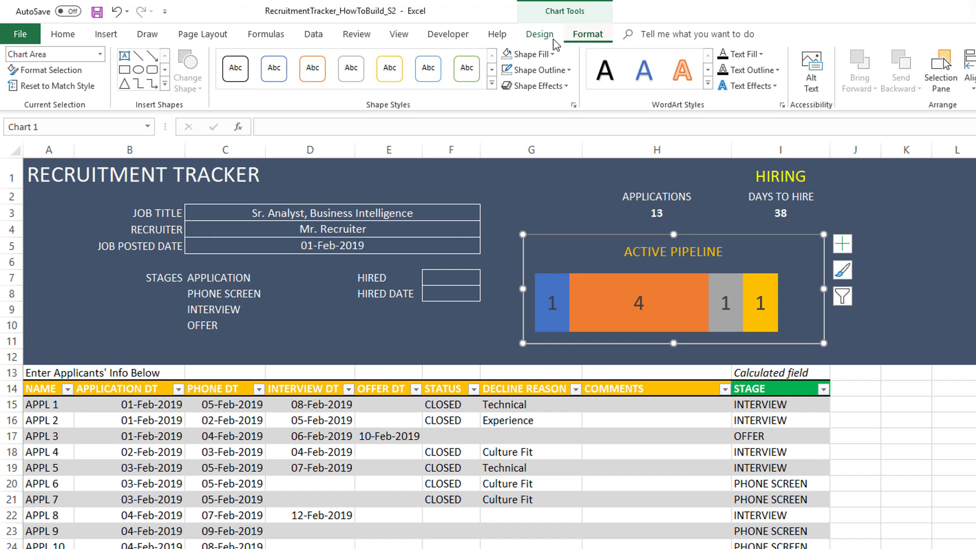
left_click(569, 70)
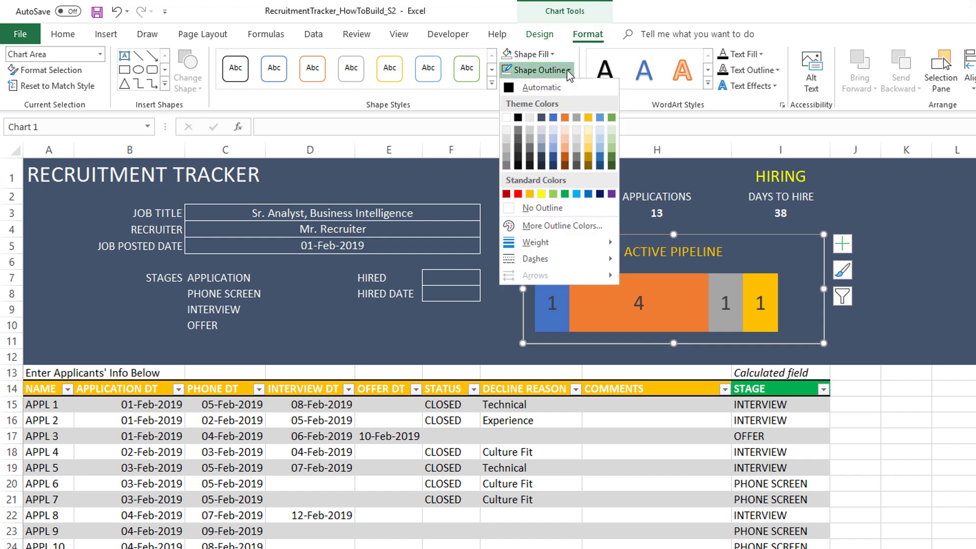
left_click(510, 208)
key("Escape")
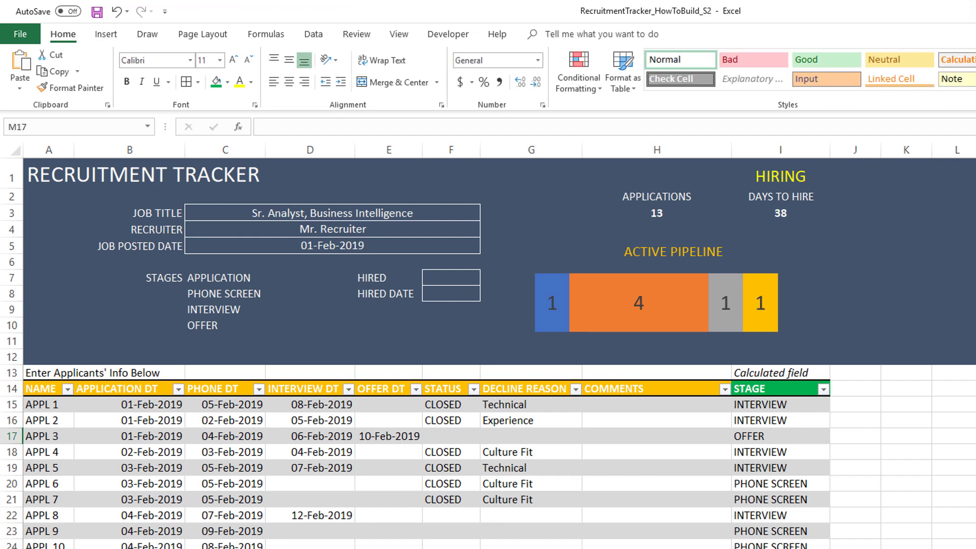
Shrink the ACTIVE PIPELINE chart slightly and nudge it into place in the header
left_click(733, 265)
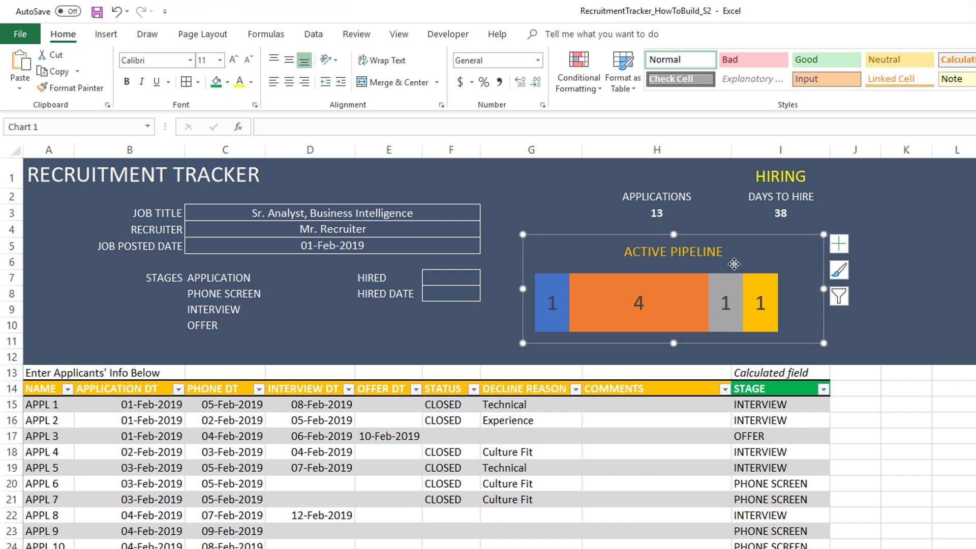
left_click_drag(734, 239, 729, 239)
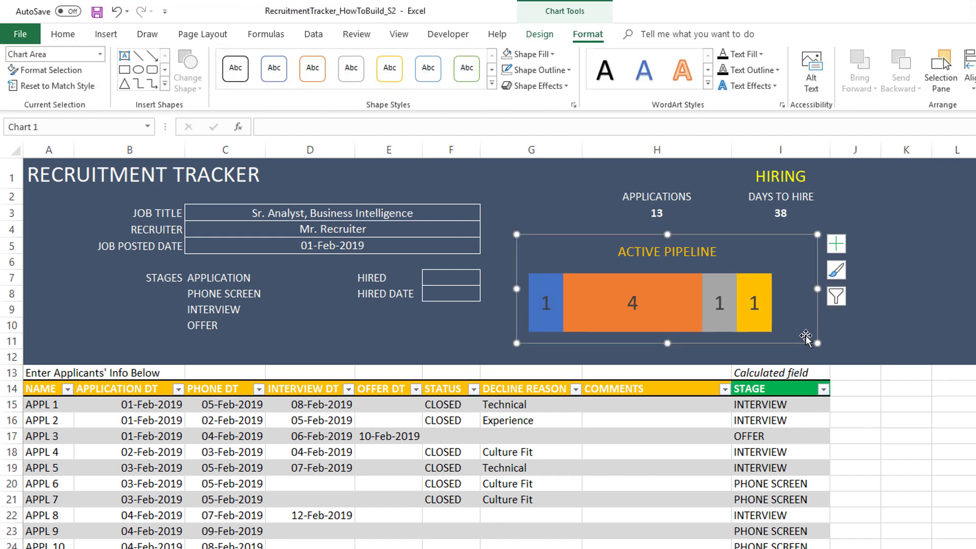
left_click_drag(813, 343, 786, 335)
left_click_drag(717, 240, 730, 244)
left_click(925, 449)
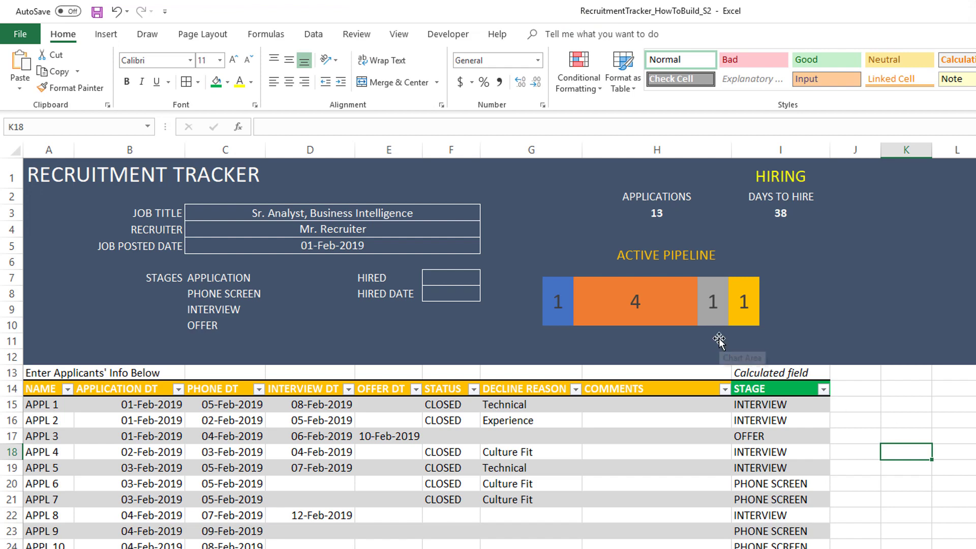
left_click(687, 326)
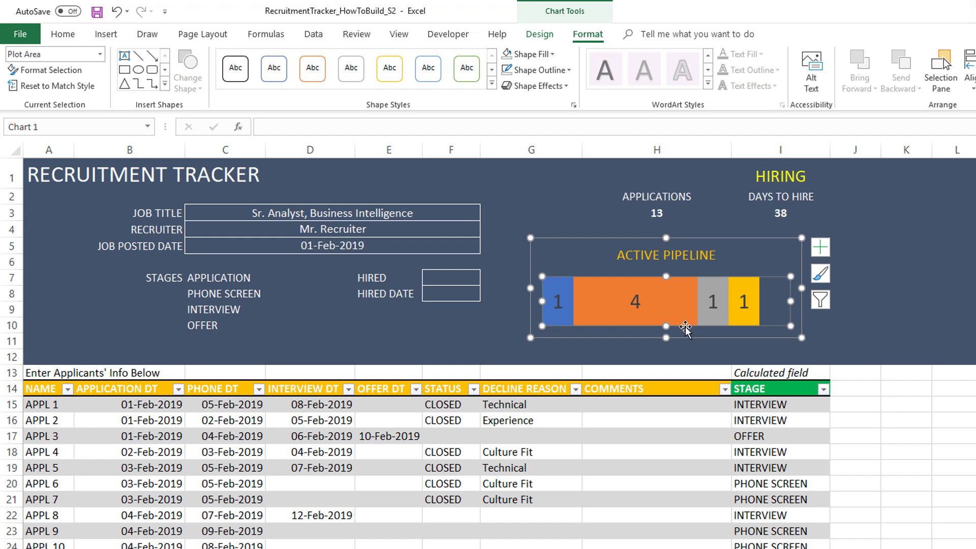
Add a legend positioned at the top of the ACTIVE PIPELINE chart
right_click(740, 260)
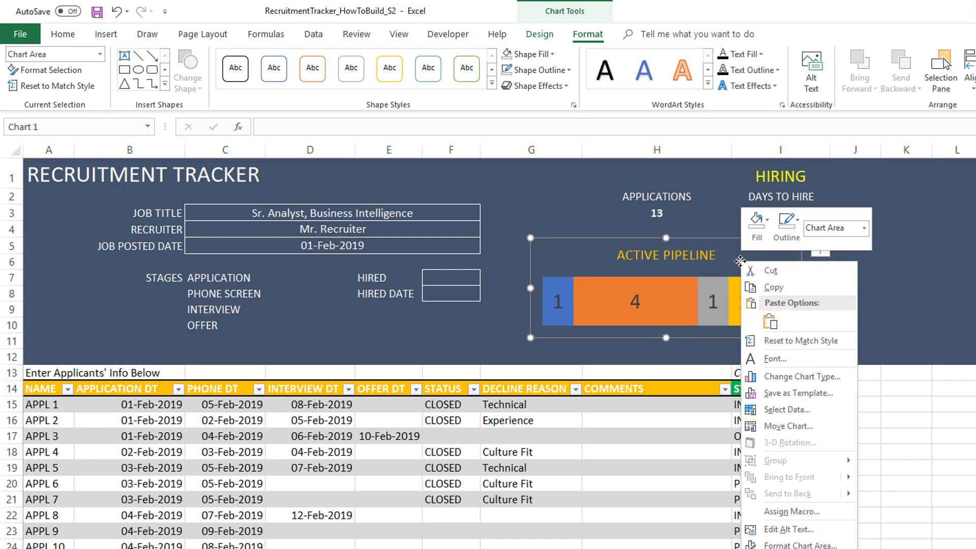
left_click(593, 243)
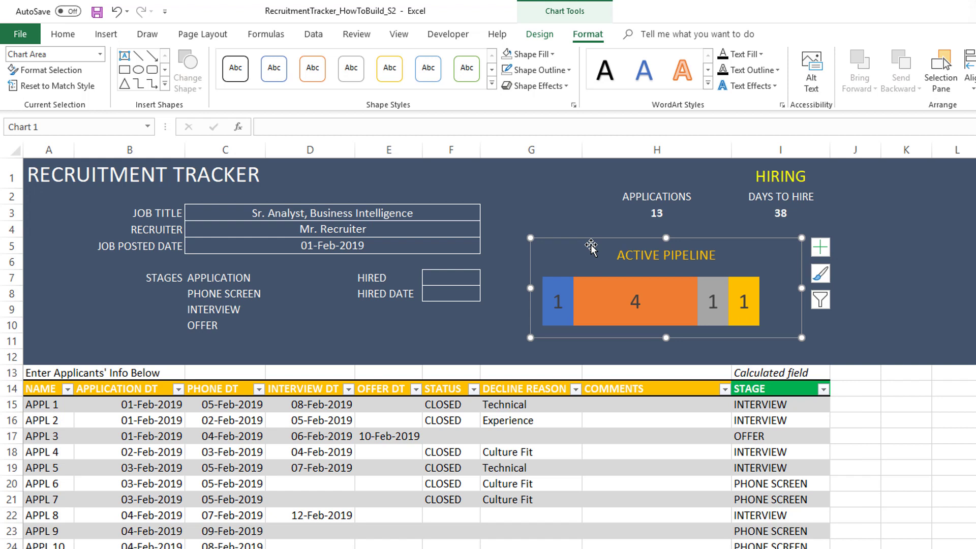
left_click(540, 35)
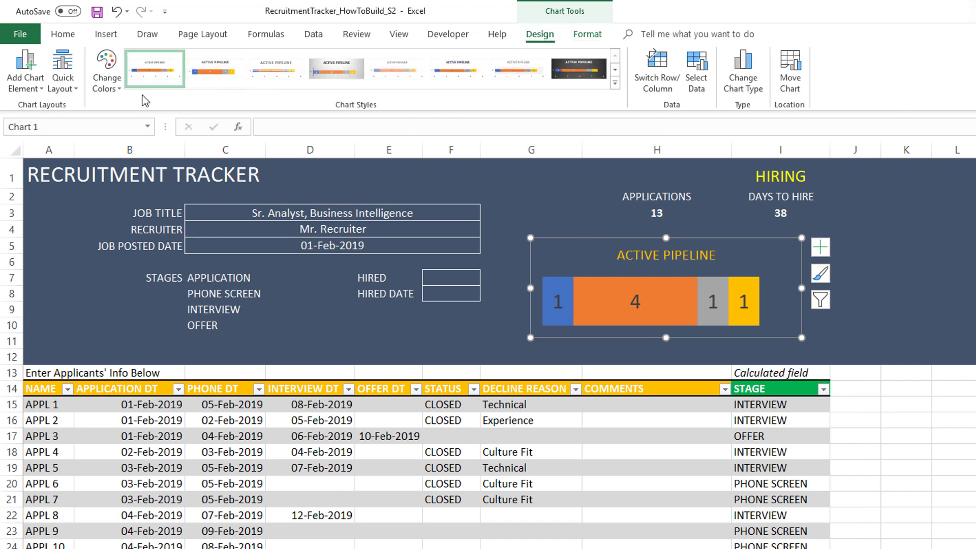
left_click(24, 85)
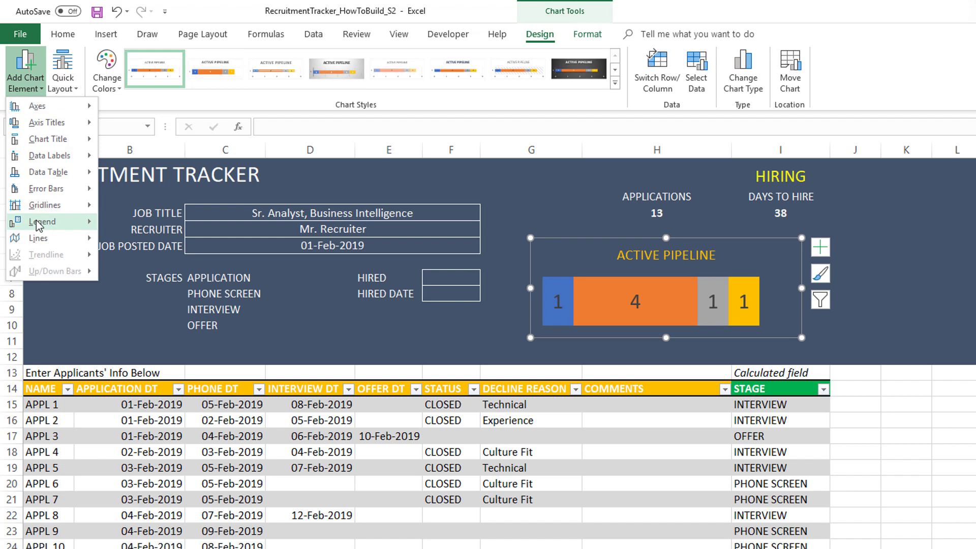
mouse_move(36, 221)
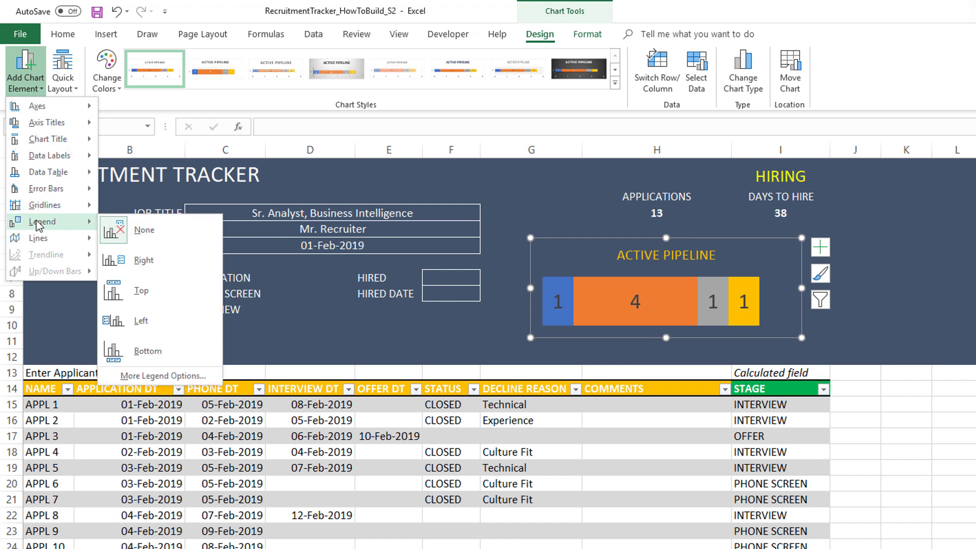
left_click(162, 289)
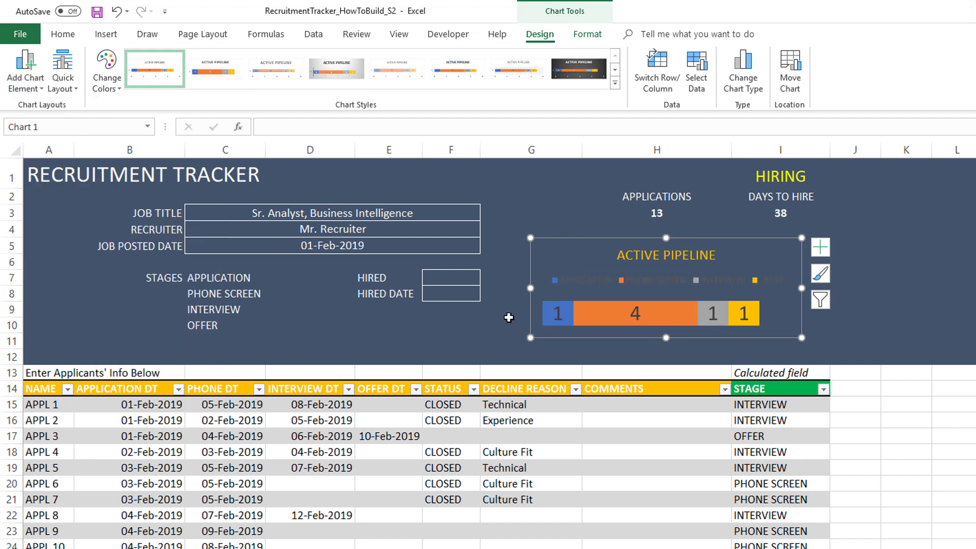
Colour the legend text yellow
left_click(660, 287)
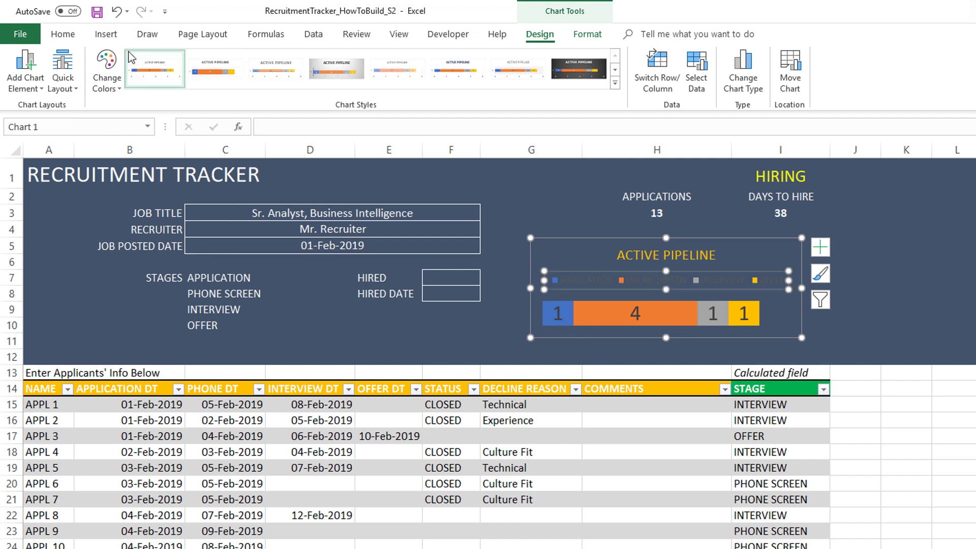
left_click(63, 35)
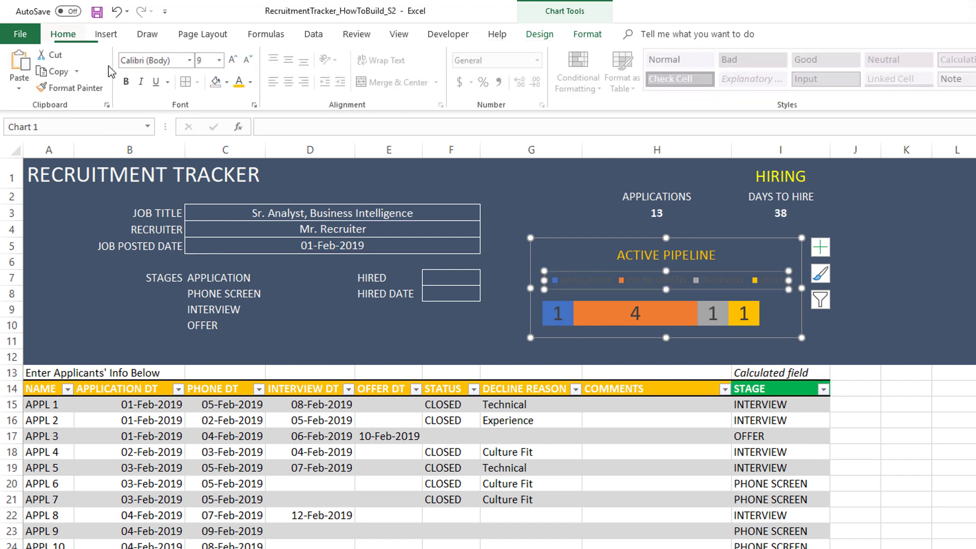
left_click(238, 82)
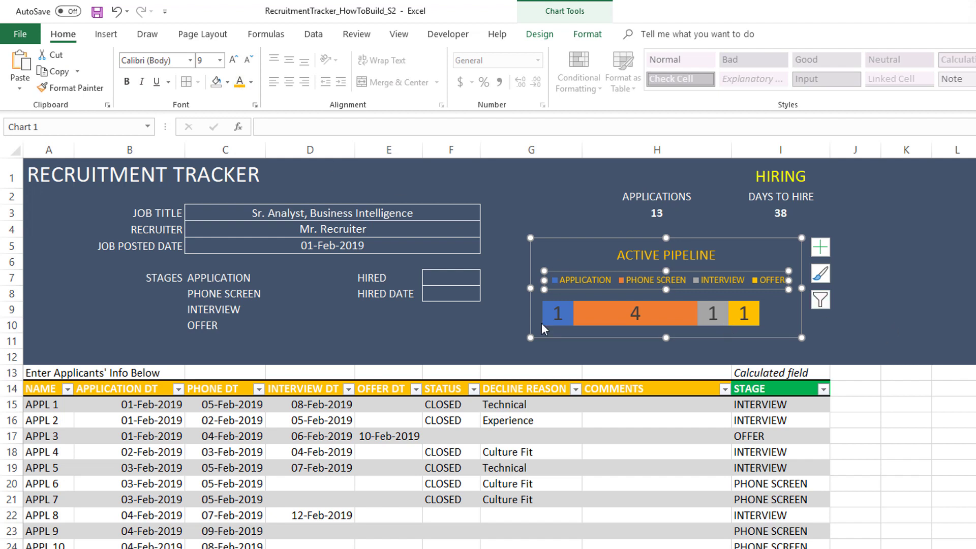
left_click(905, 419)
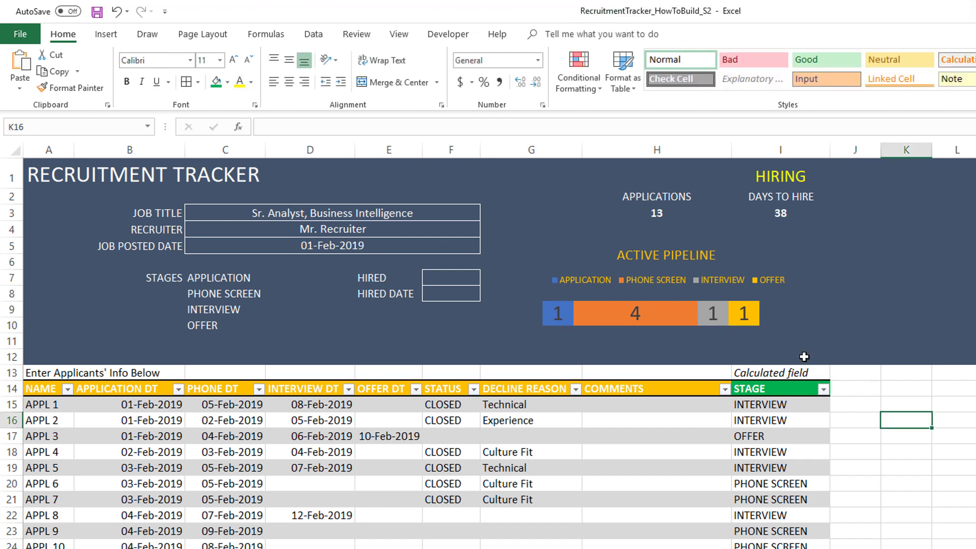
left_click(781, 319)
Stretch the plot area's bottom edge downward so the pipeline bar is taller
left_click_drag(666, 338, 662, 356)
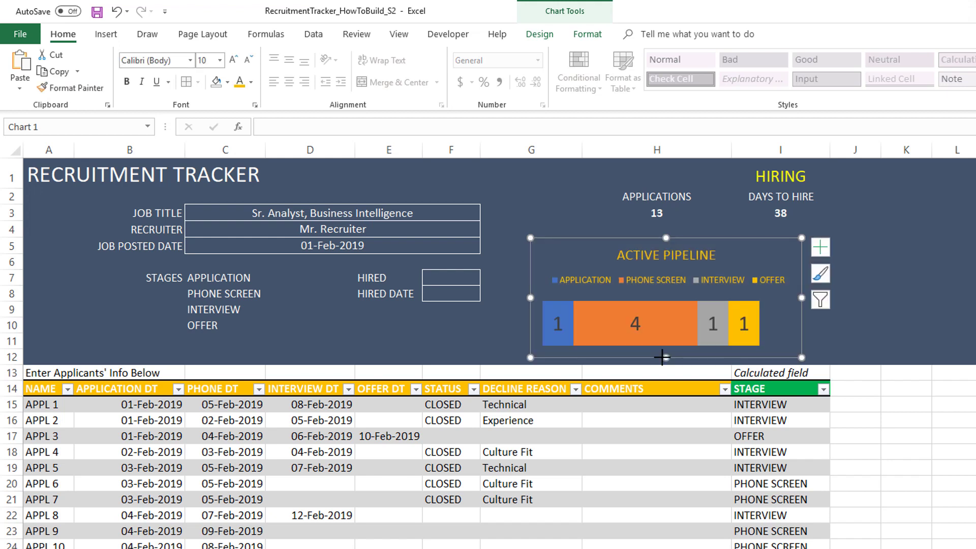
left_click(945, 450)
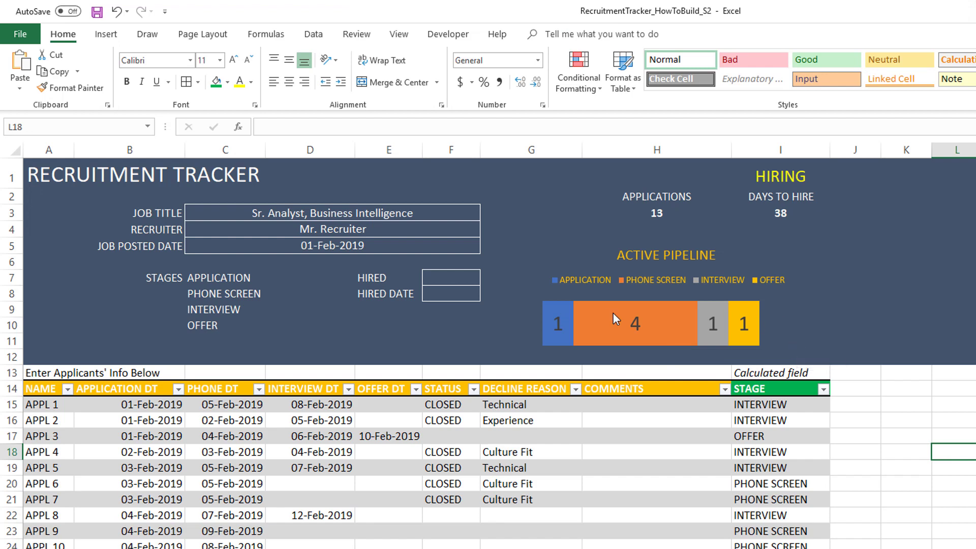
mouse_move(612, 309)
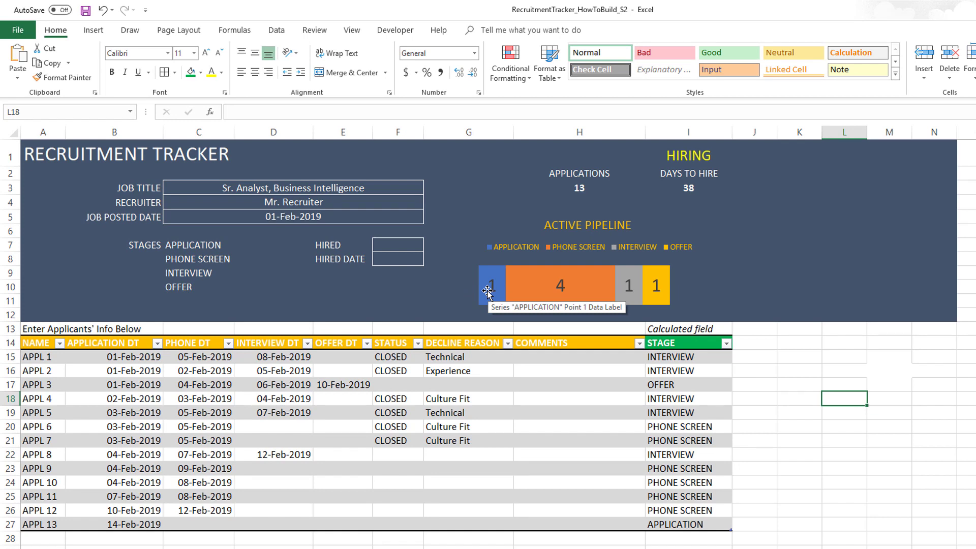
left_click(140, 528)
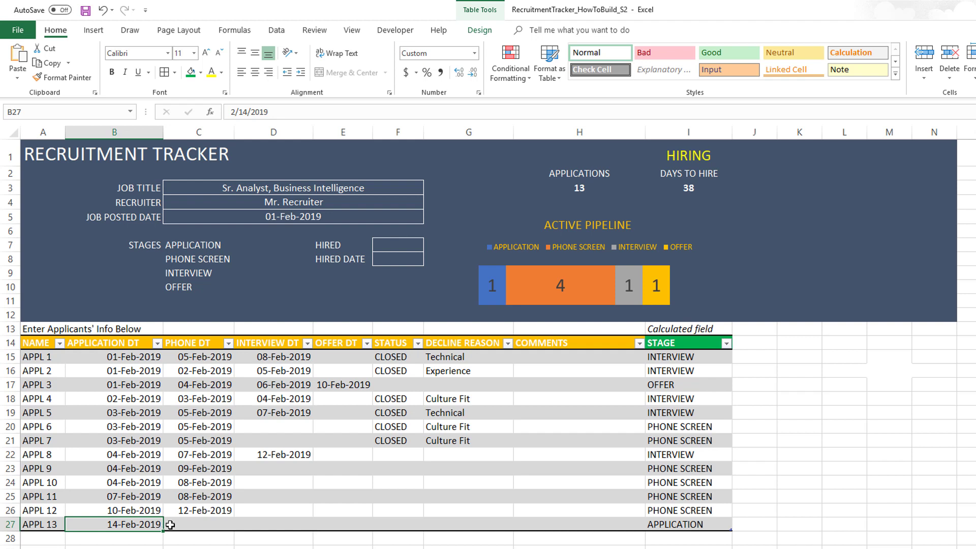
left_click(192, 526)
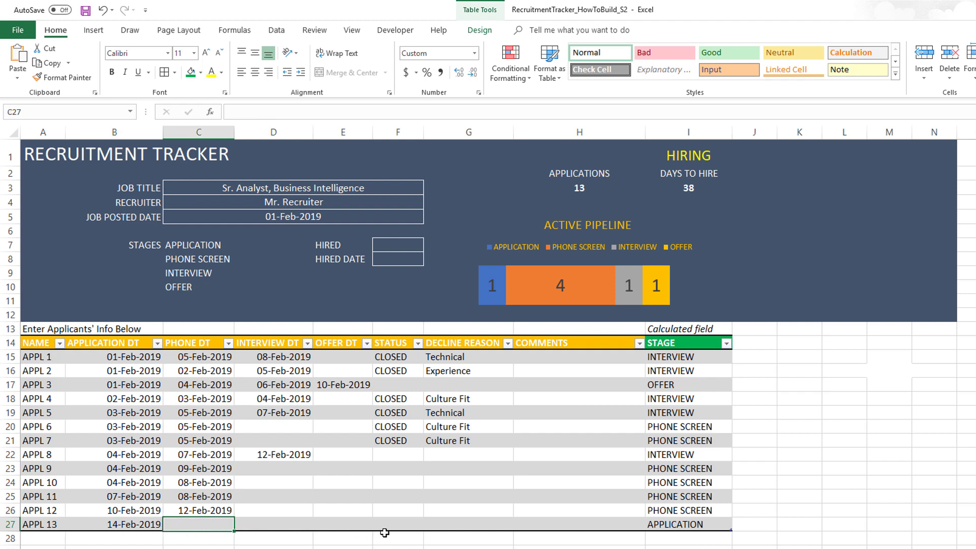
left_click(404, 525)
left_click(428, 526)
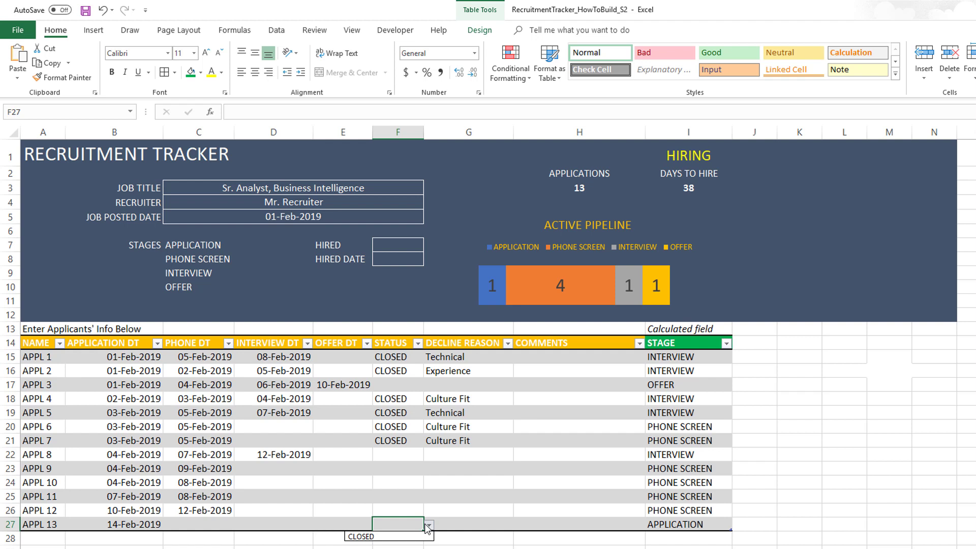
left_click(412, 535)
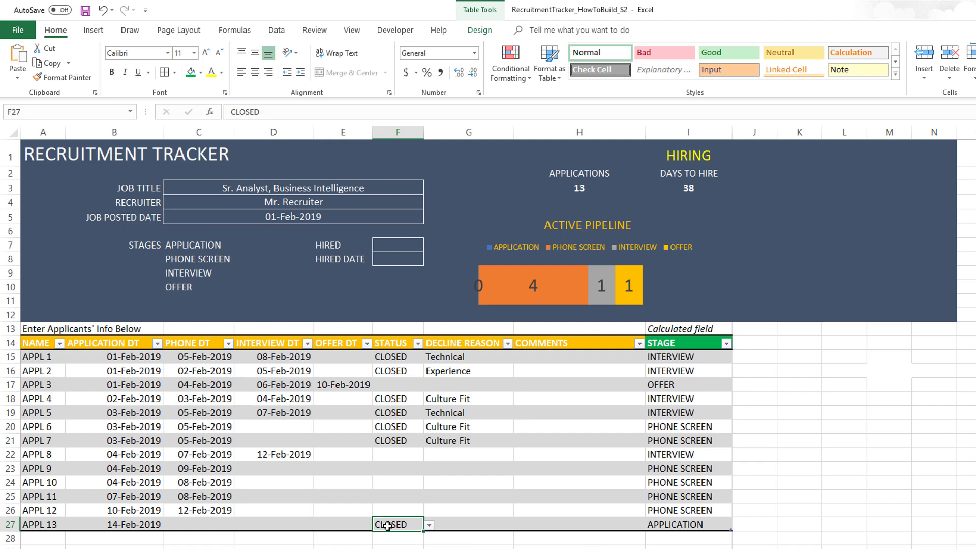
key("Delete")
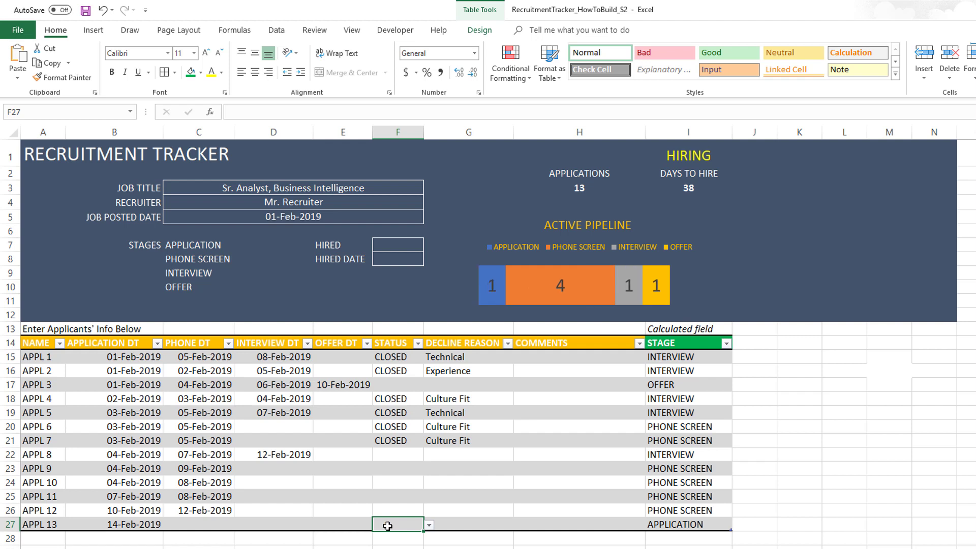
mouse_move(644, 299)
left_click(111, 463)
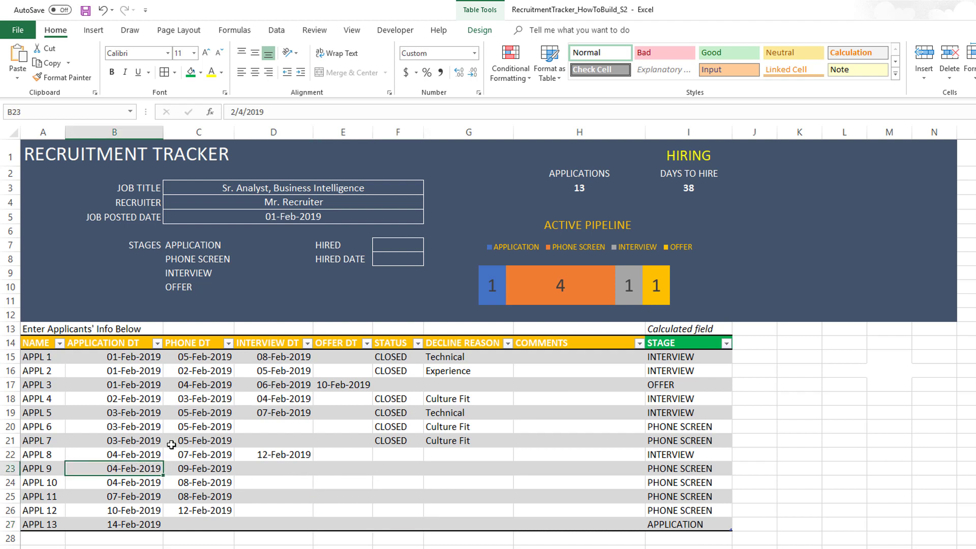
left_click(395, 470)
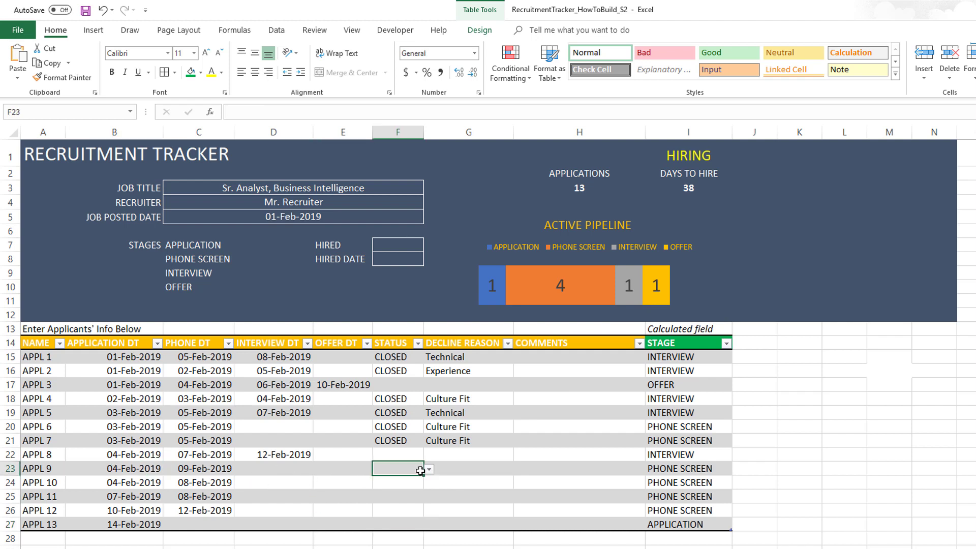